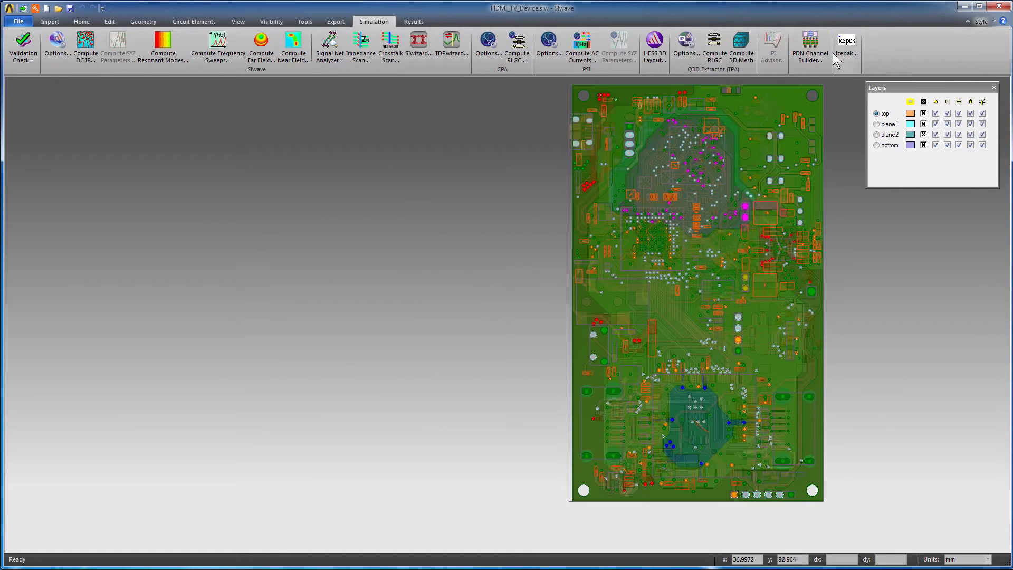
- Create an Icepak simulation setup named Icepak Sim 2, review its thermal environment, components and cabinet size, and launch it
click(846, 50)
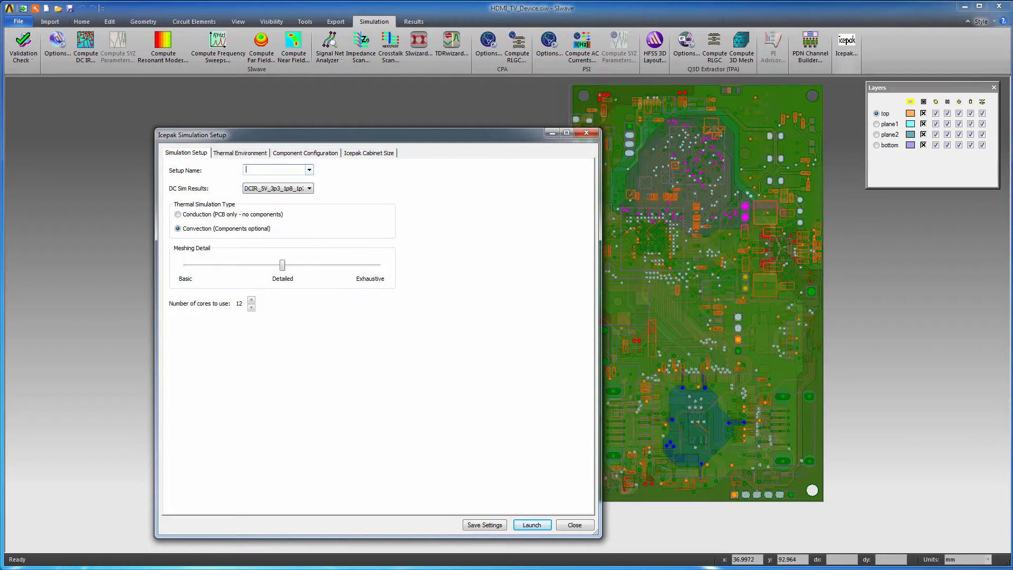
text(Icepak Sim 2)
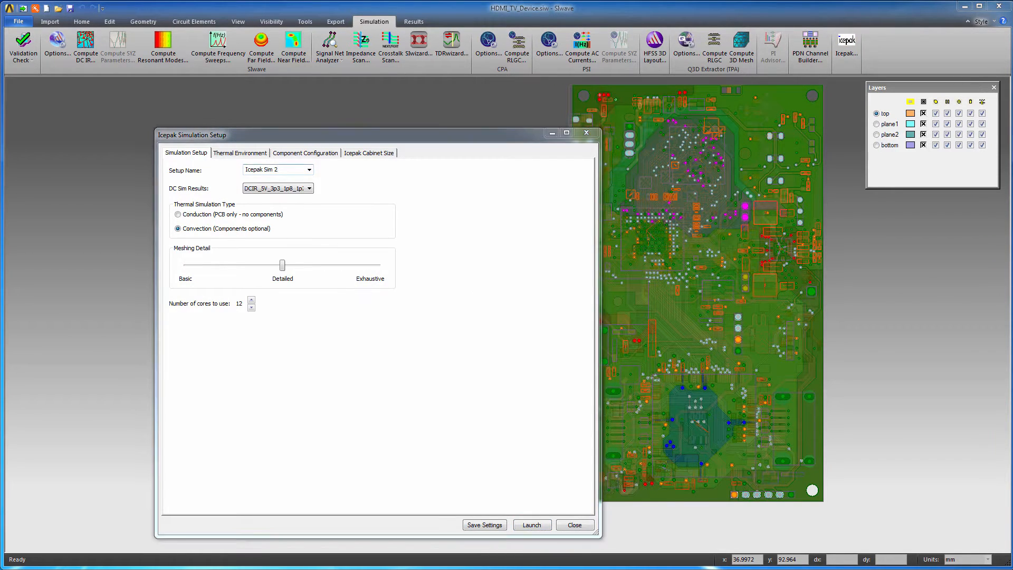
click(259, 155)
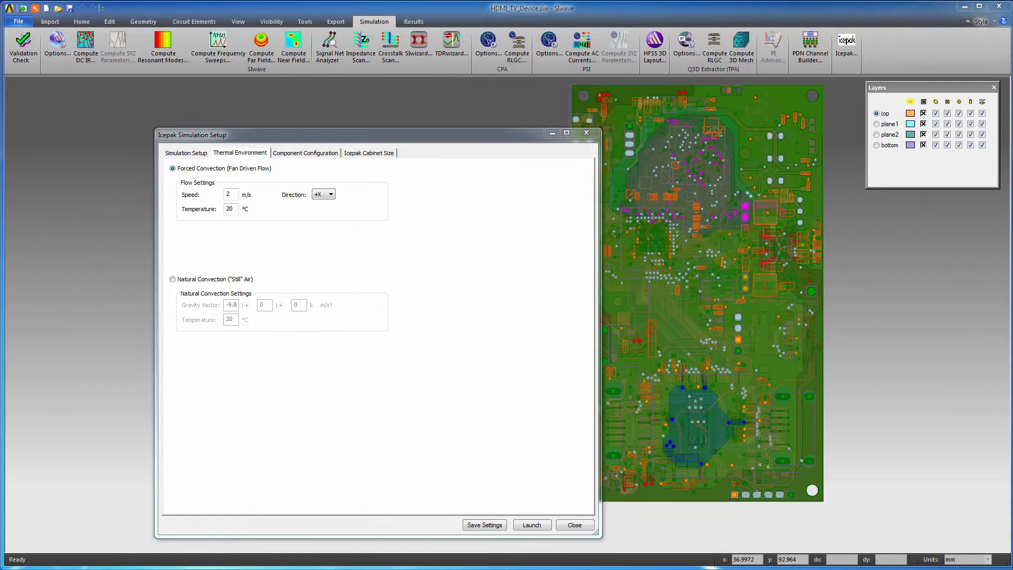
click(328, 154)
ctrl+click(261, 343)
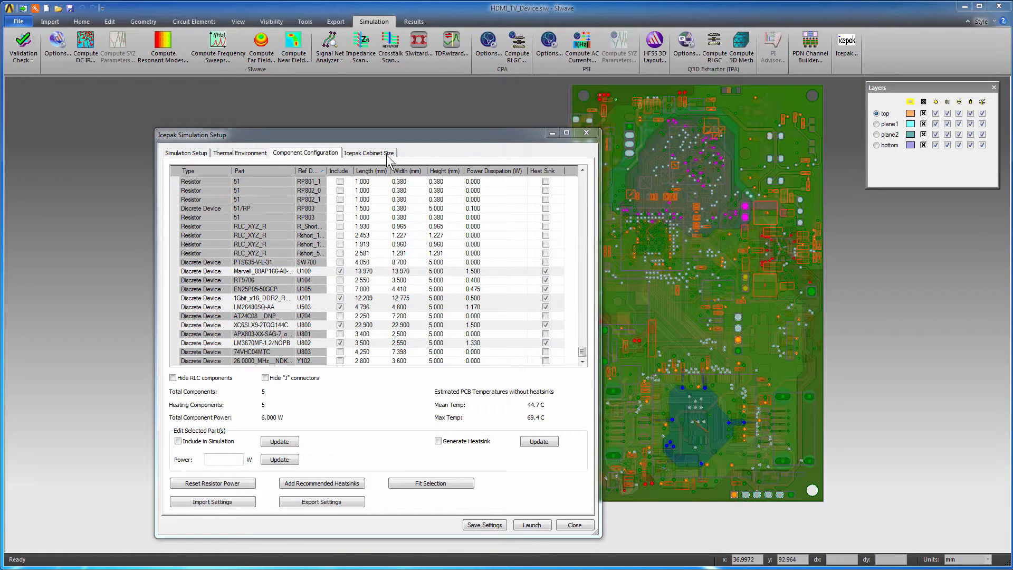
click(387, 155)
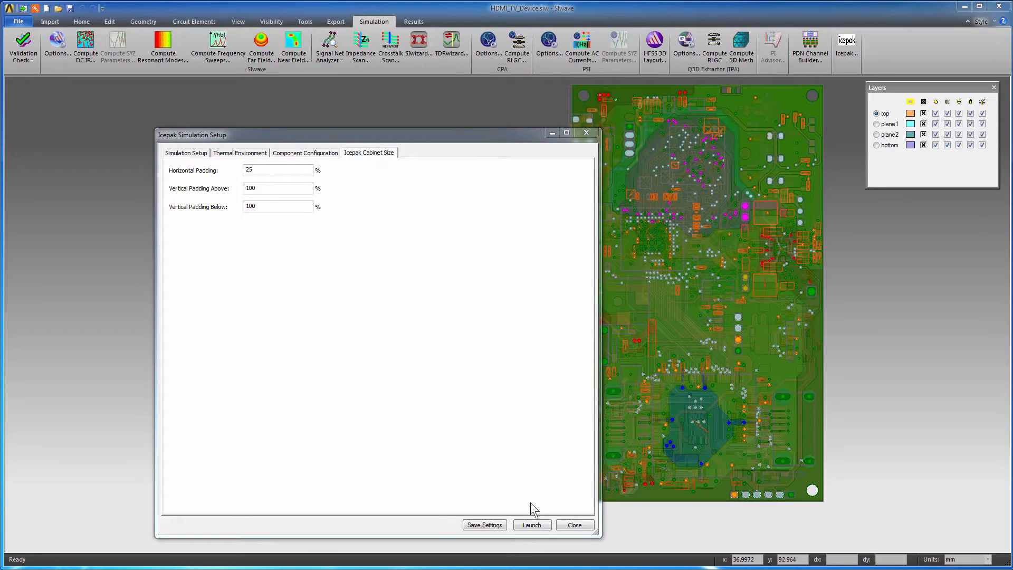
click(543, 526)
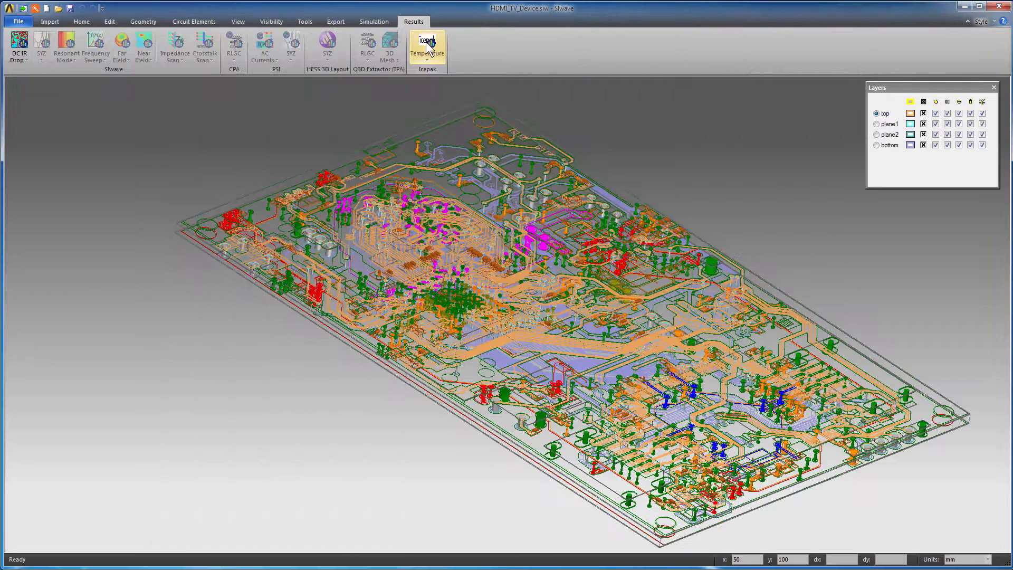
- Display the temperature results of Icepak Sim 2 on the board
click(427, 45)
mouse_move(428, 83)
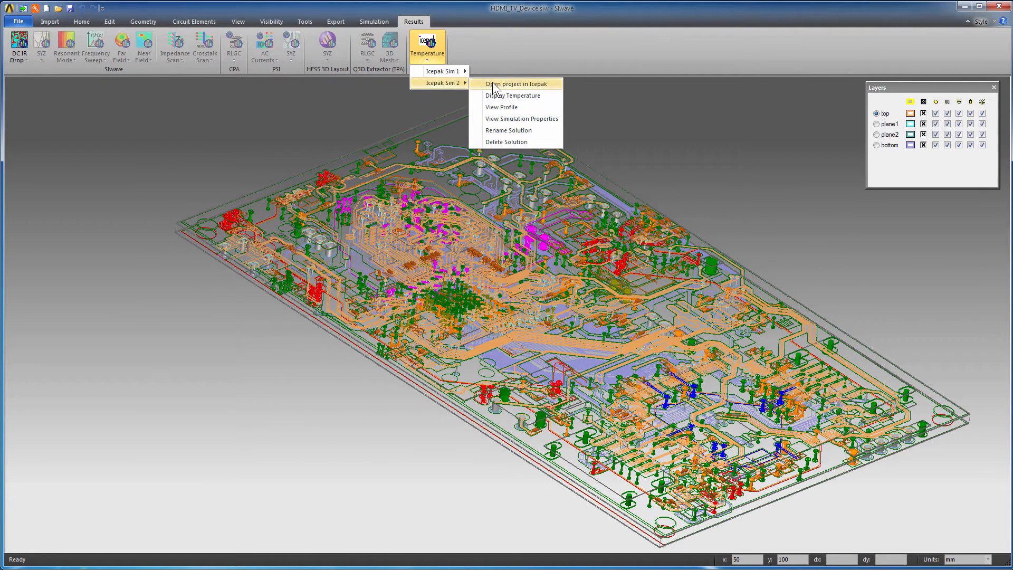
click(544, 96)
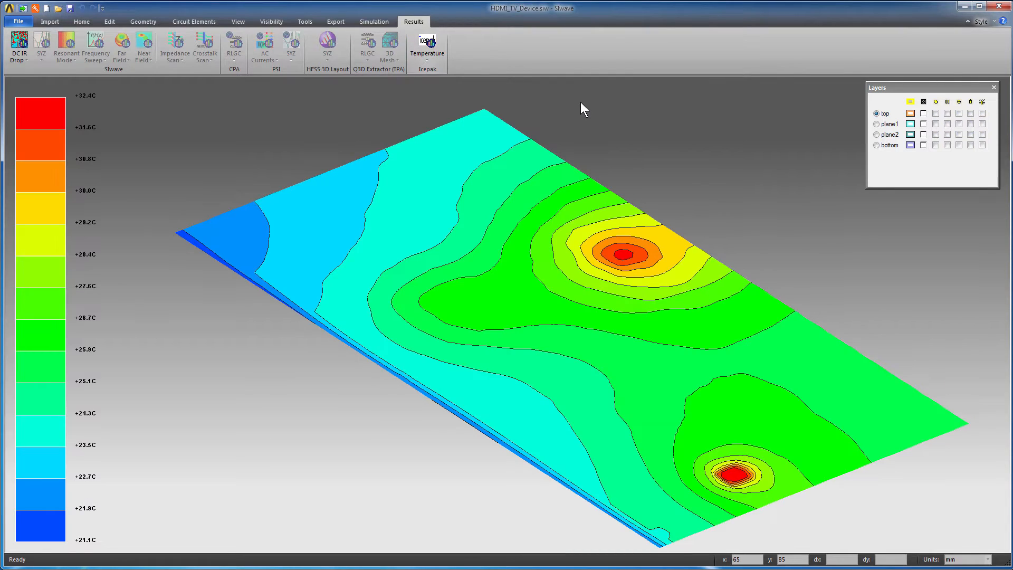
- Examine the temperature plot at each board elevation in turn, from the top layer down to the bottom layer
click(283, 23)
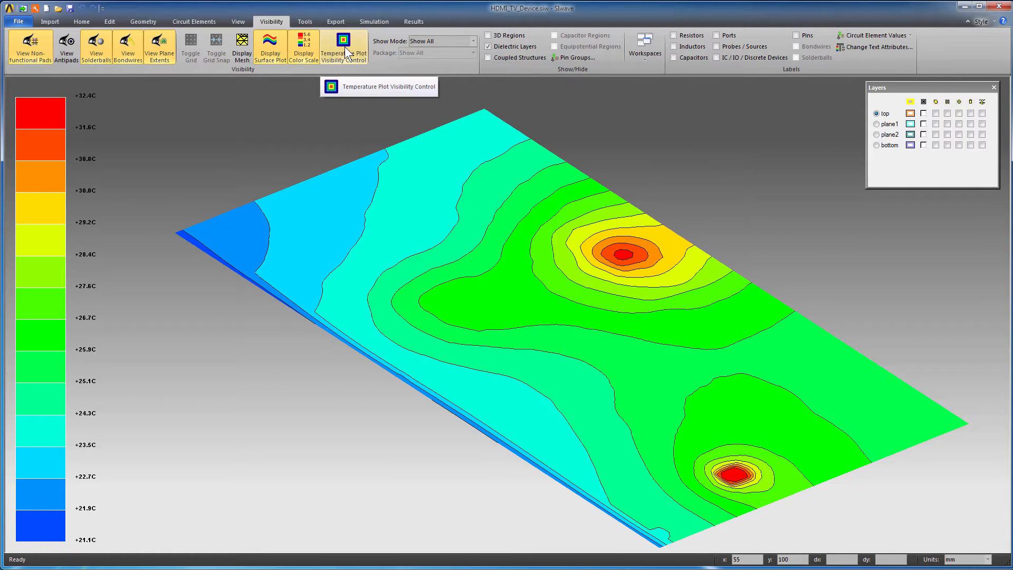
click(344, 46)
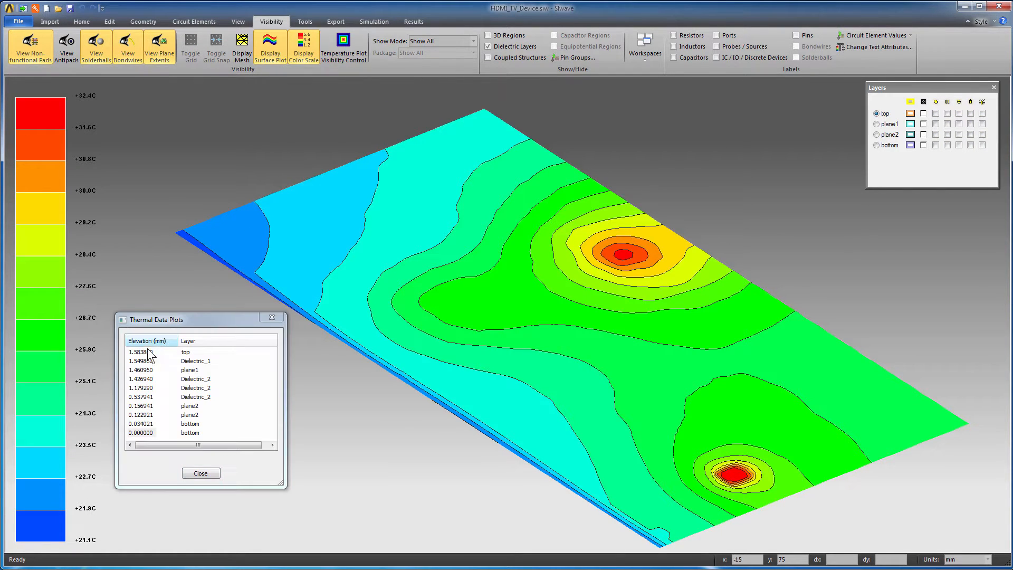
click(143, 352)
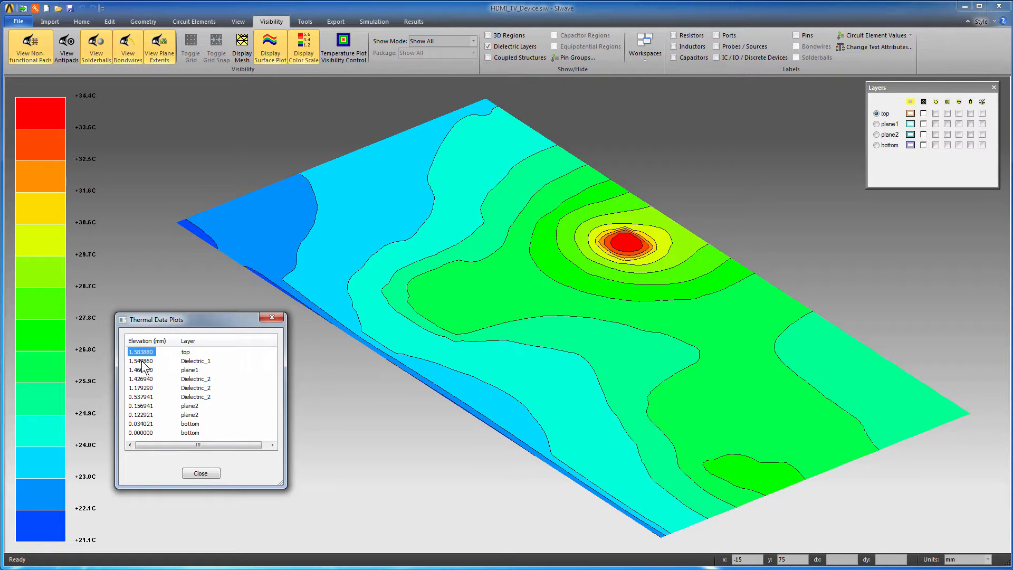
click(143, 362)
click(141, 369)
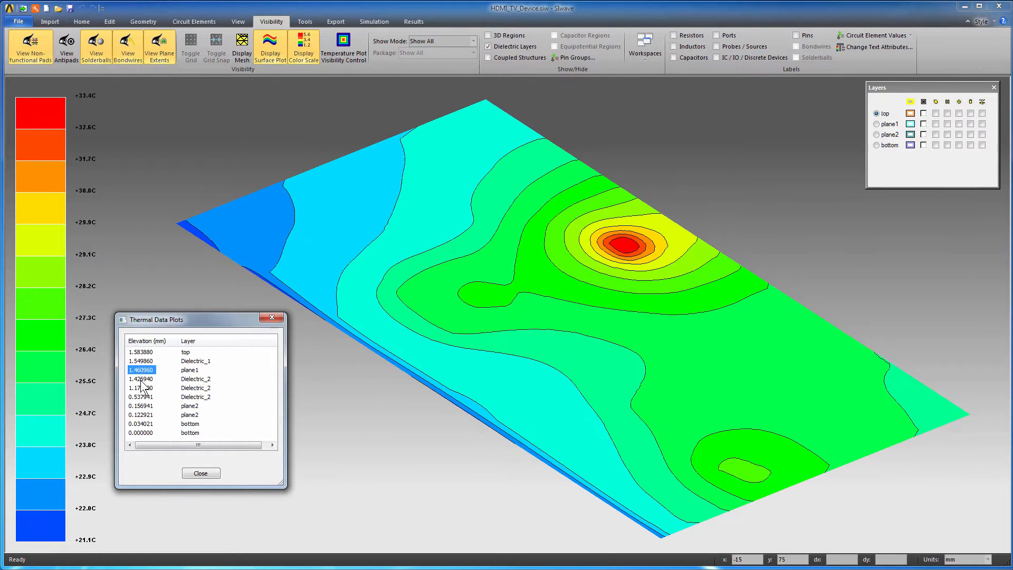
click(142, 379)
click(142, 387)
click(141, 396)
click(142, 406)
click(142, 415)
click(141, 423)
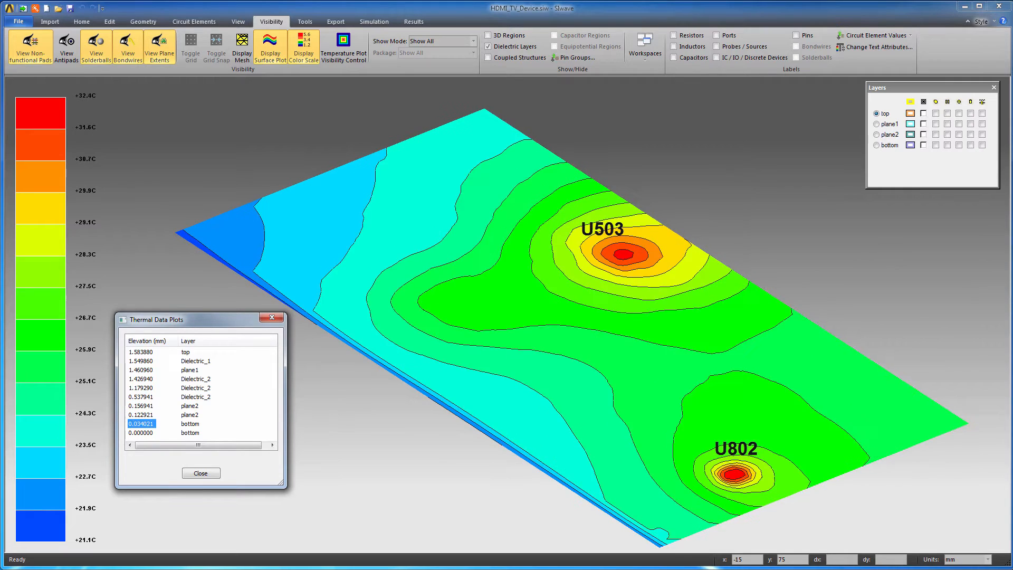
click(141, 432)
- Review the temperature plots back up through the elevations to the top layer and close the thermal plot list
click(142, 423)
click(142, 415)
click(141, 405)
click(141, 396)
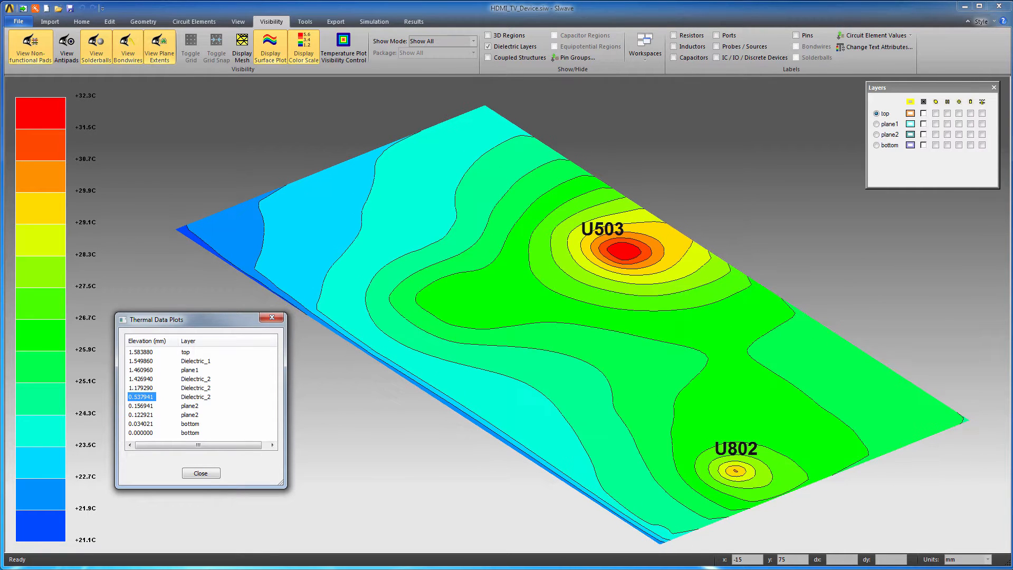
click(142, 388)
click(141, 379)
click(141, 369)
click(142, 361)
click(141, 352)
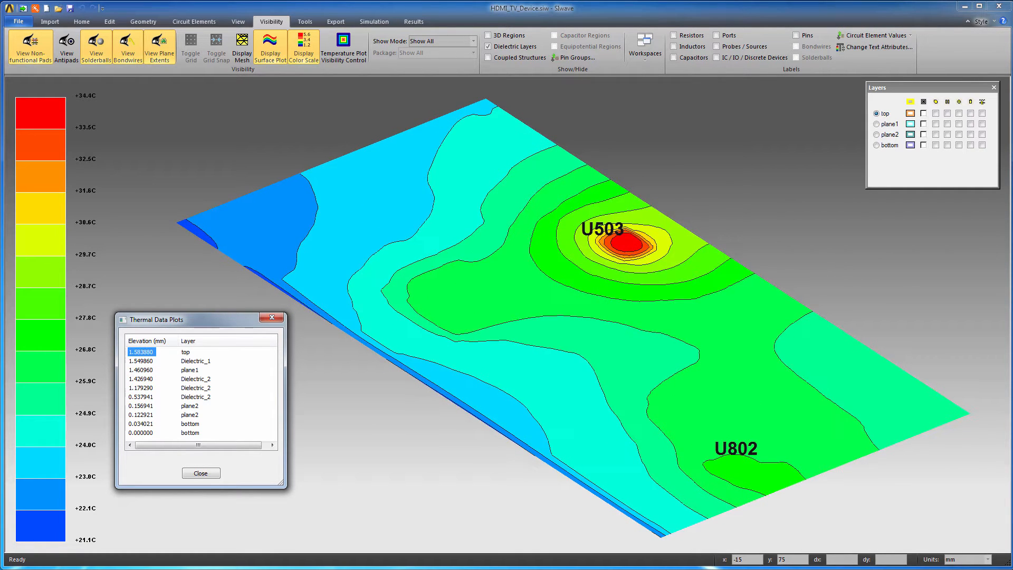
click(201, 473)
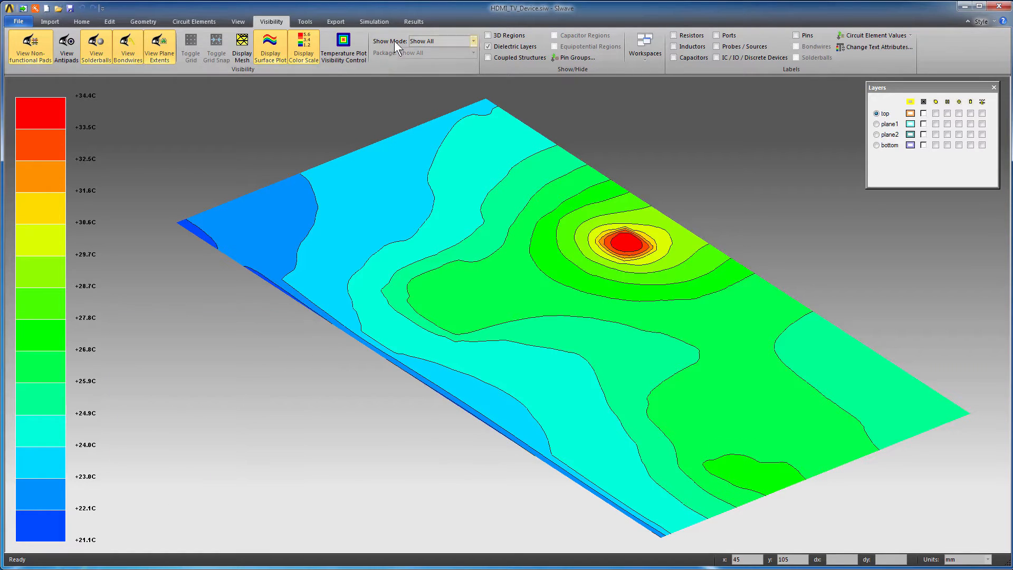
- Open the Icepak Sim 2 project in Icepak
click(408, 22)
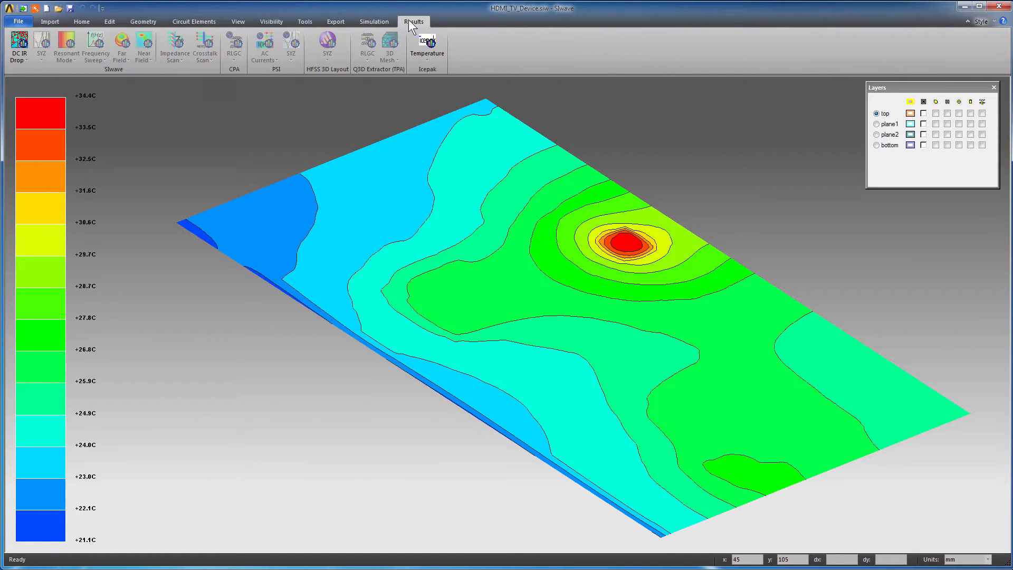
click(426, 57)
mouse_move(453, 82)
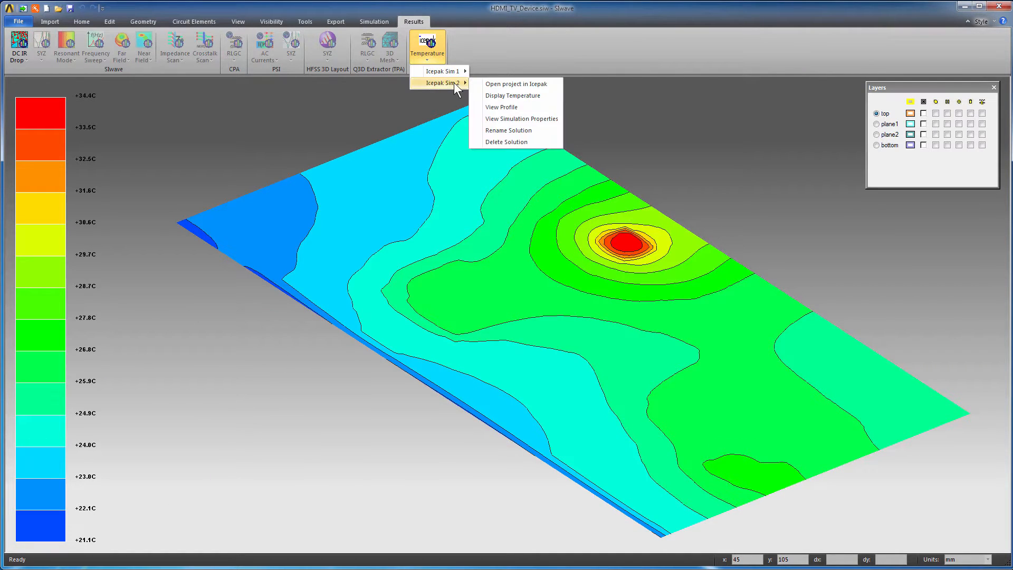
click(549, 84)
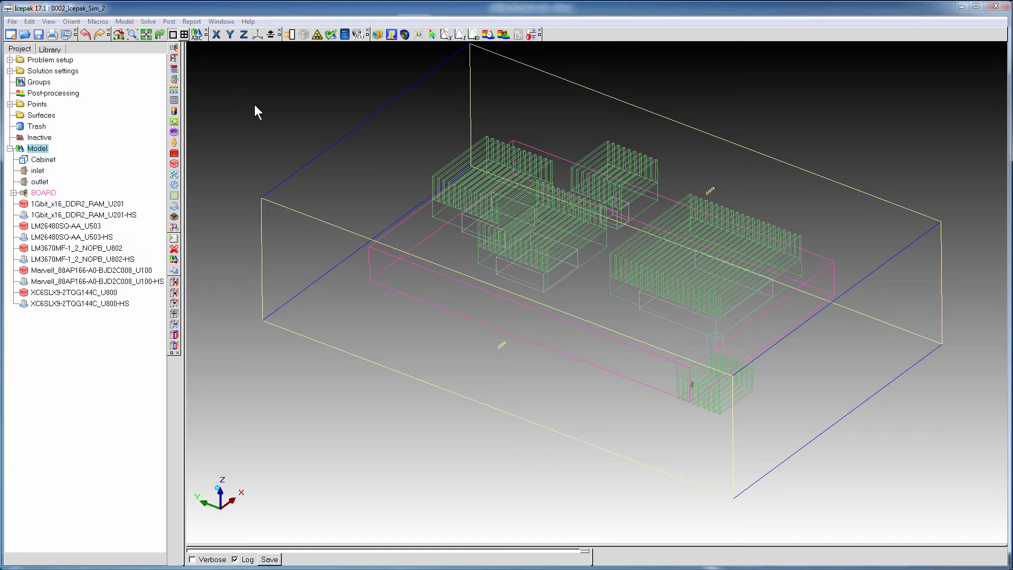
- Set component temperature limits of 95 °C for U201, 85 for U802, 150 for U503, 105 for U100 and 125 for U800
click(291, 36)
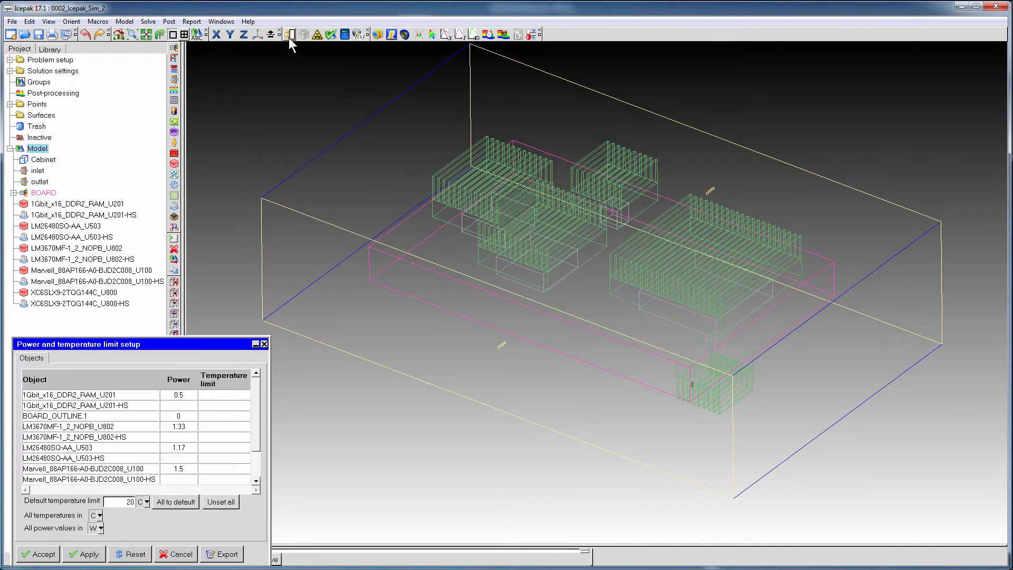
click(222, 395)
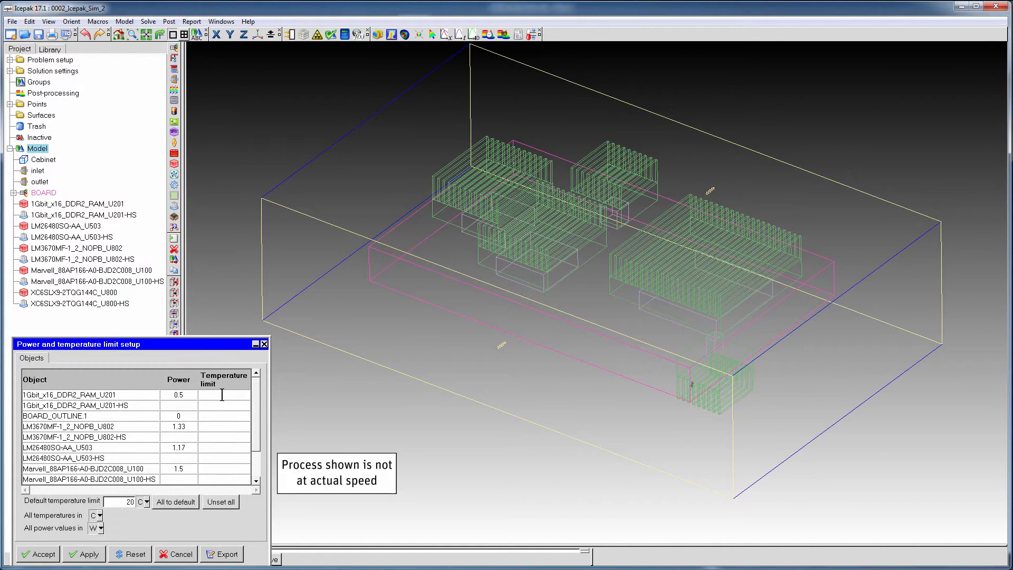
text(95)
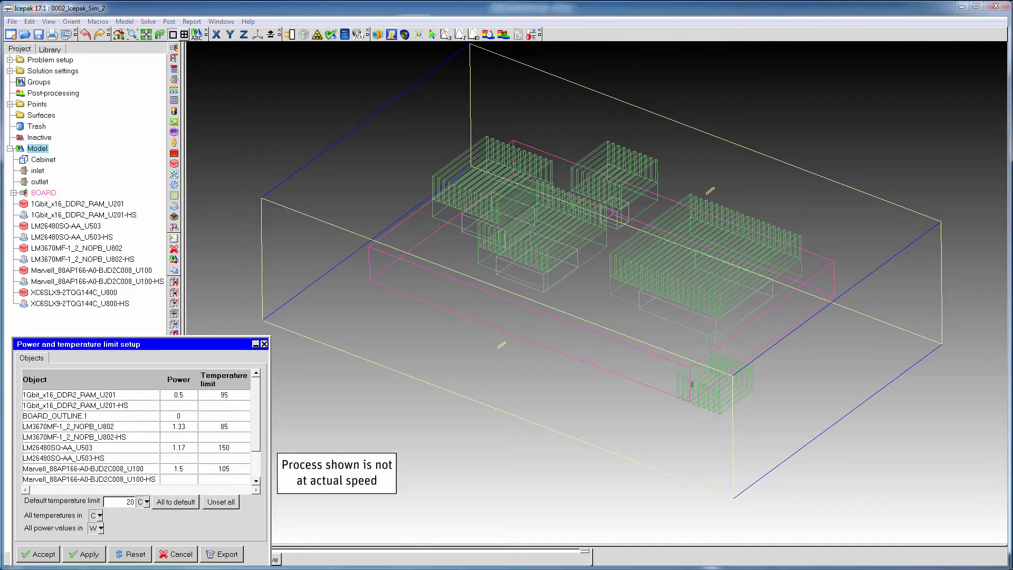
click(45, 554)
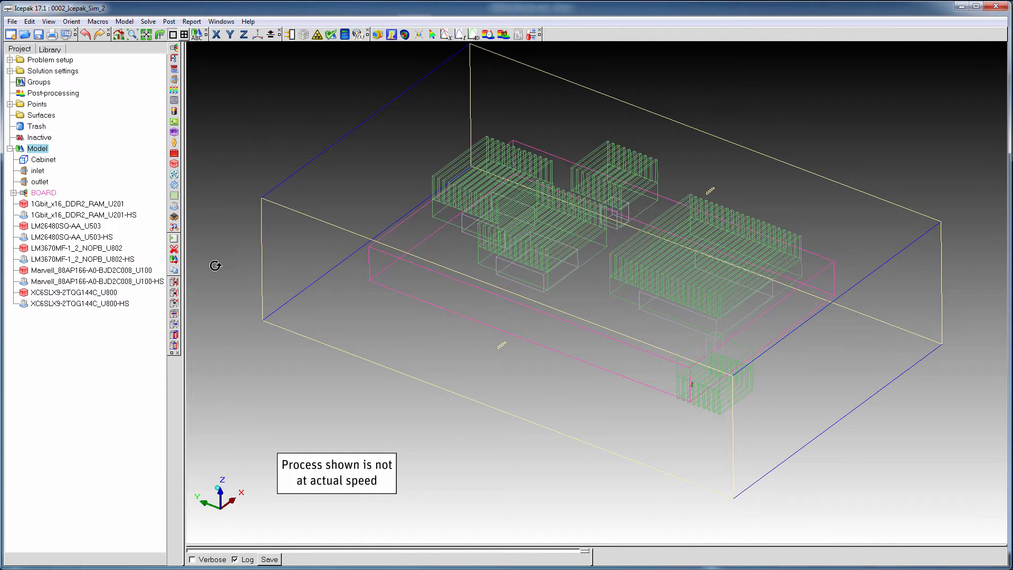
- Open the solved power and temperature values, apply the default 20 °C limit to all objects and highlight those that are too hot
click(169, 23)
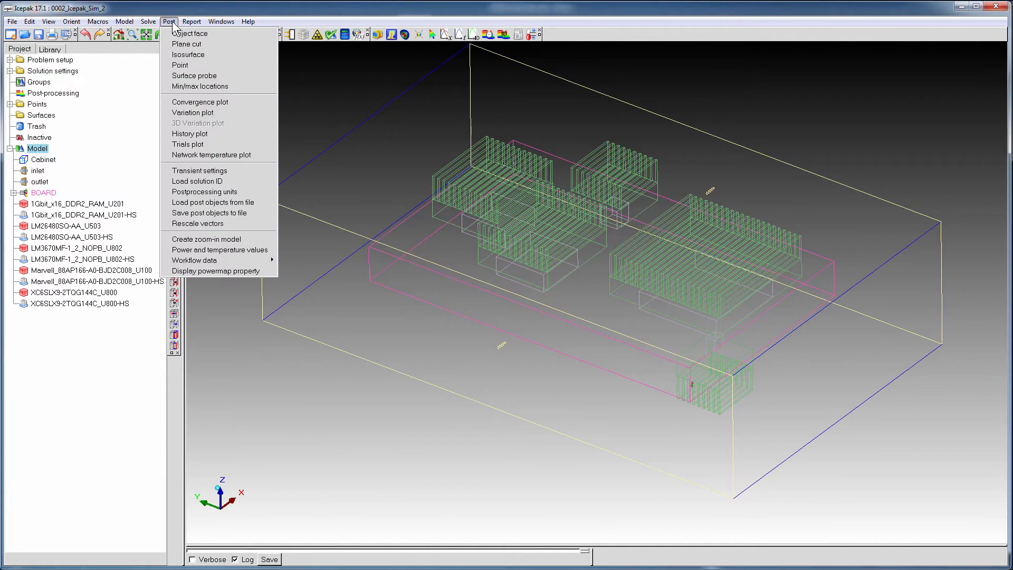
click(178, 252)
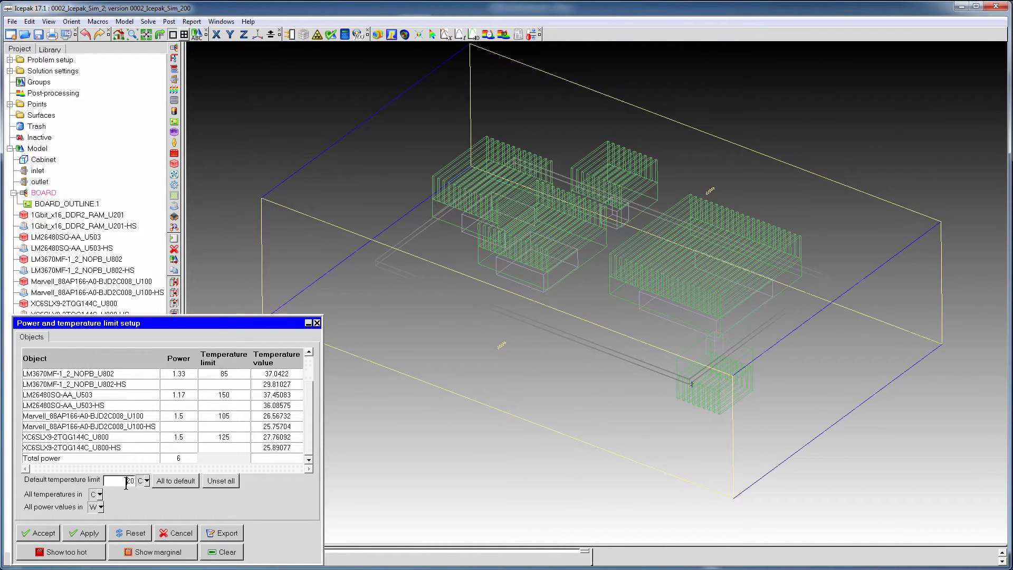
click(178, 481)
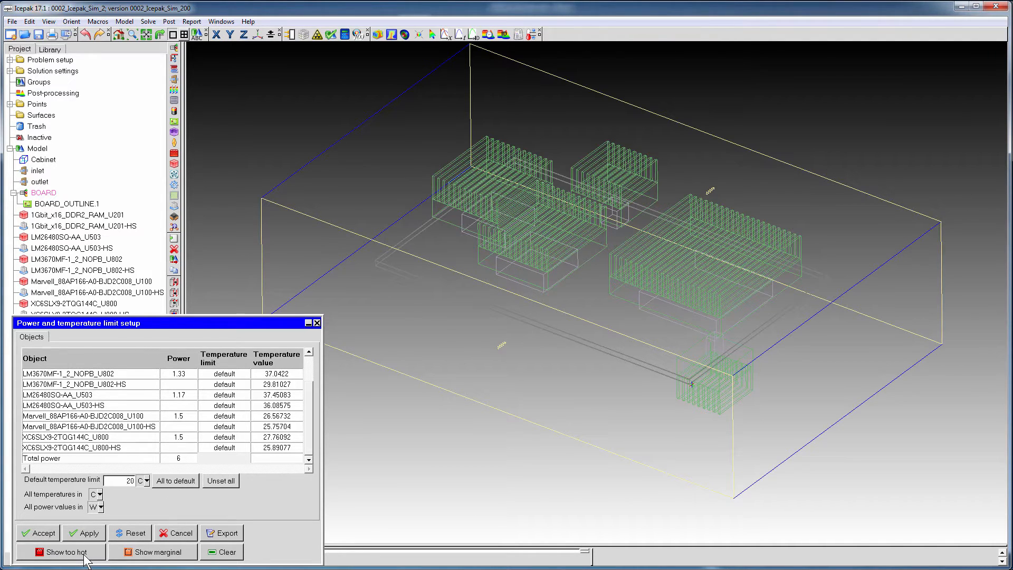
click(63, 551)
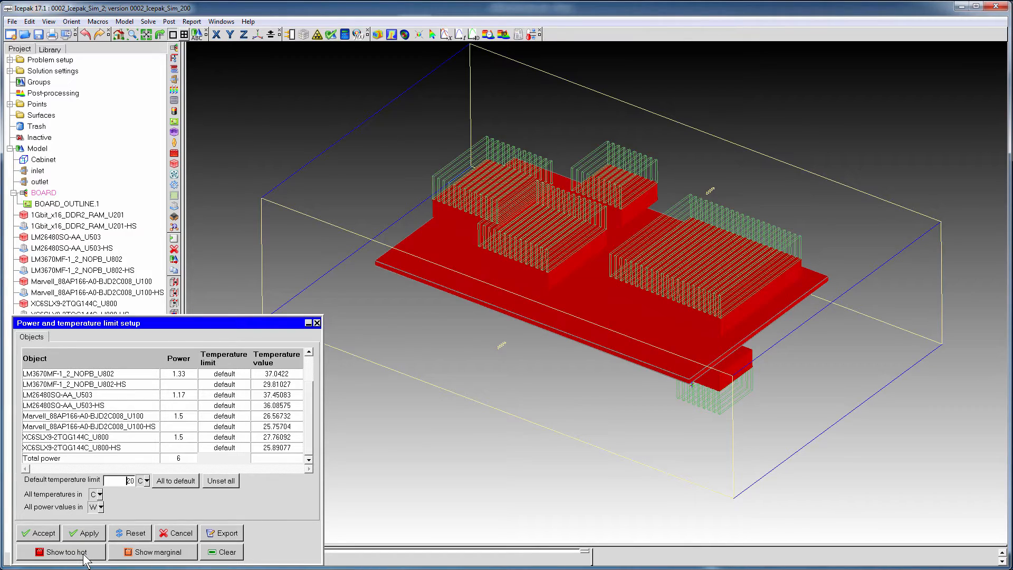
drag(646, 452, 629, 288)
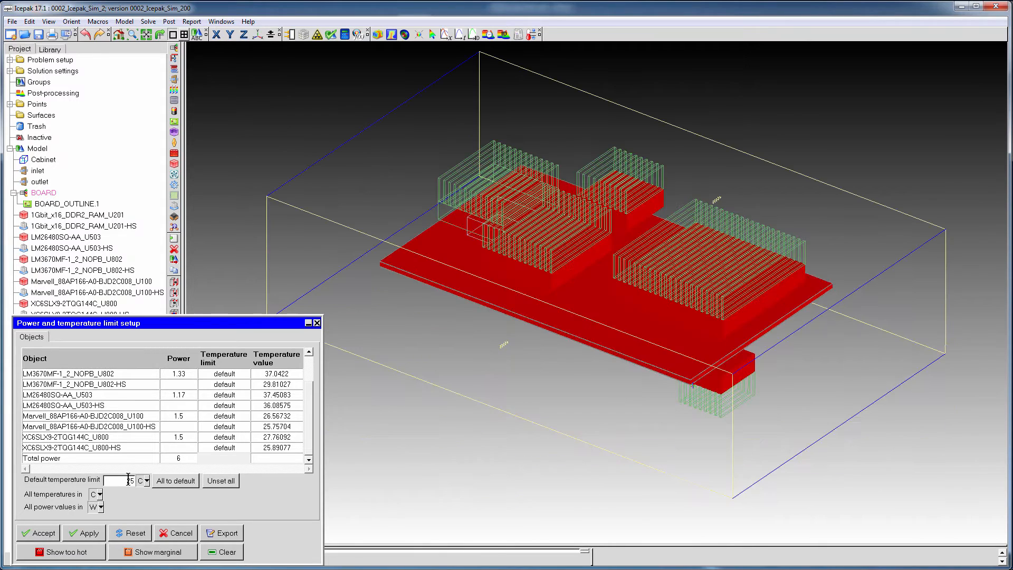
- Set the default temperature limit to 26 °C, apply it to all objects and highlight the marginal ones
drag(124, 479, 134, 479)
text(26)
click(169, 482)
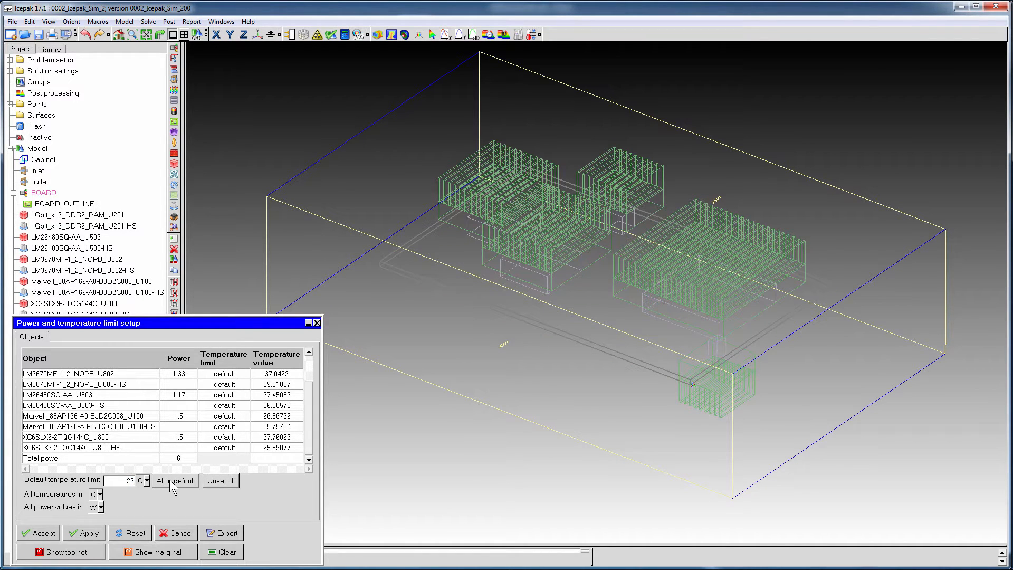
click(135, 555)
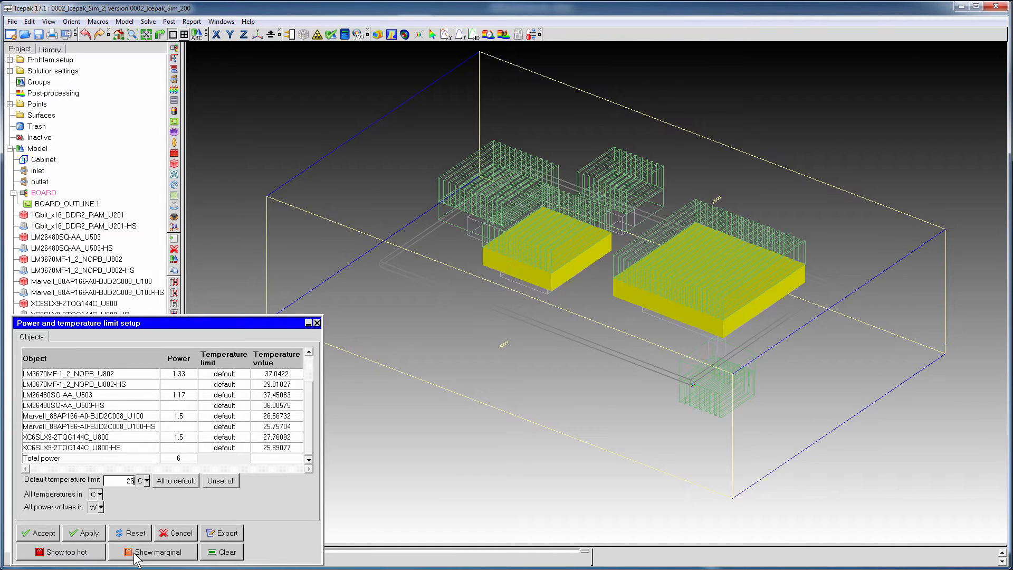
- Remove the default limit from all objects, restoring the individual component temperature limits, and apply the setup
click(222, 483)
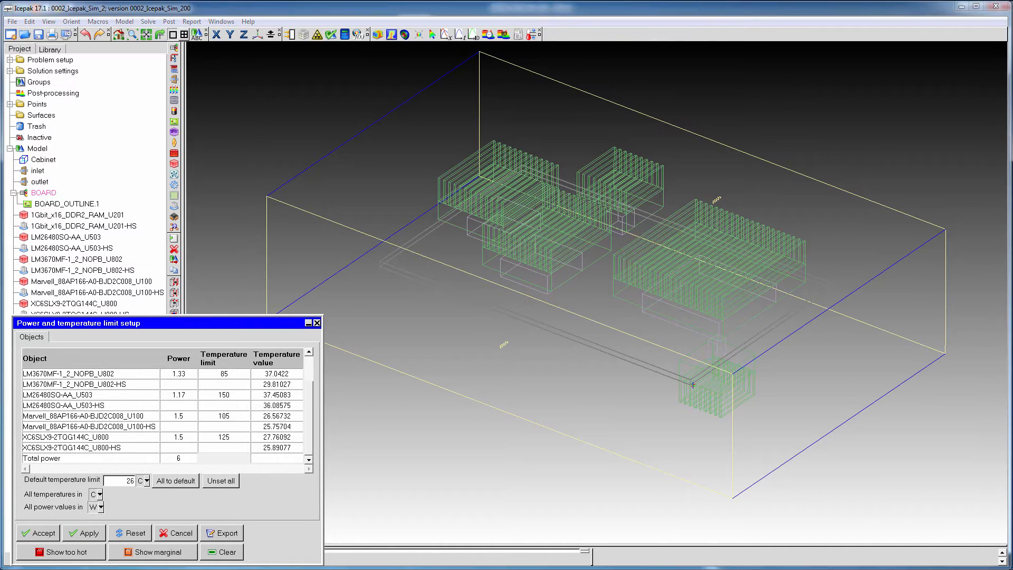
click(85, 533)
- Create one combined object face with temperature contours for BOARD_OUTLINE.1 and the components U201, U503, U802, U100 and U800
click(80, 203)
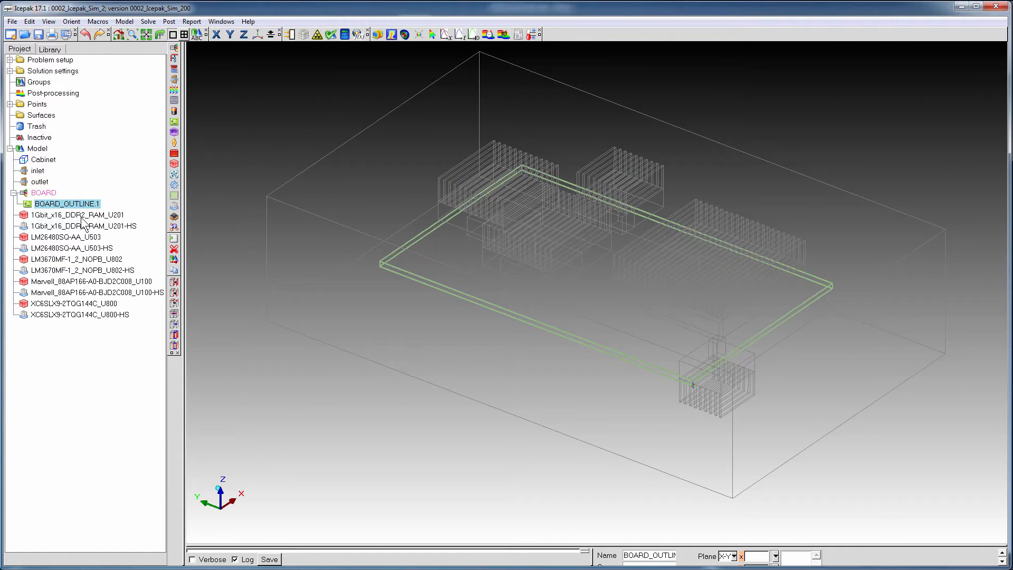
ctrl+click(82, 216)
ctrl+click(81, 238)
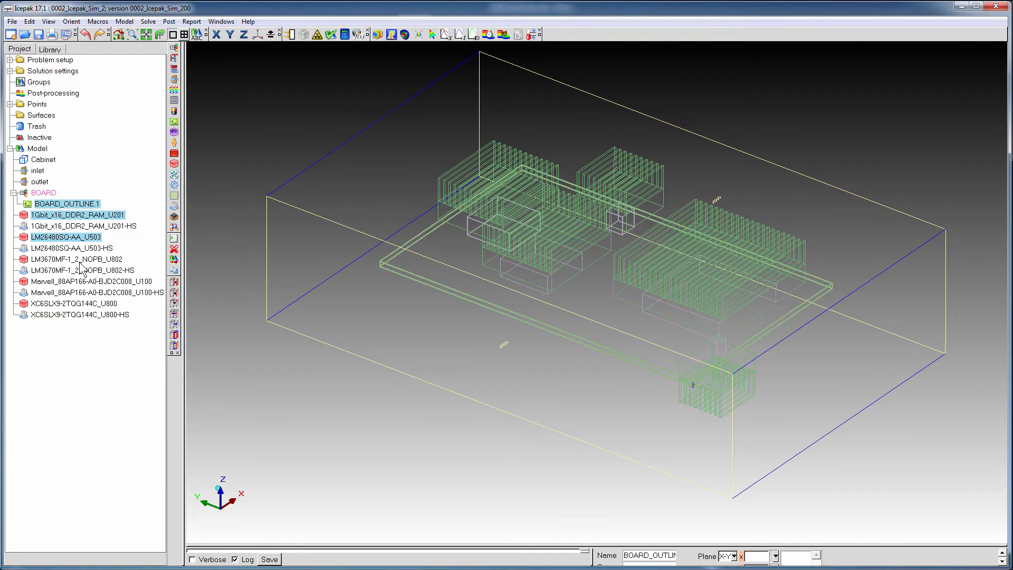
ctrl+click(81, 260)
ctrl+click(75, 282)
ctrl+click(75, 305)
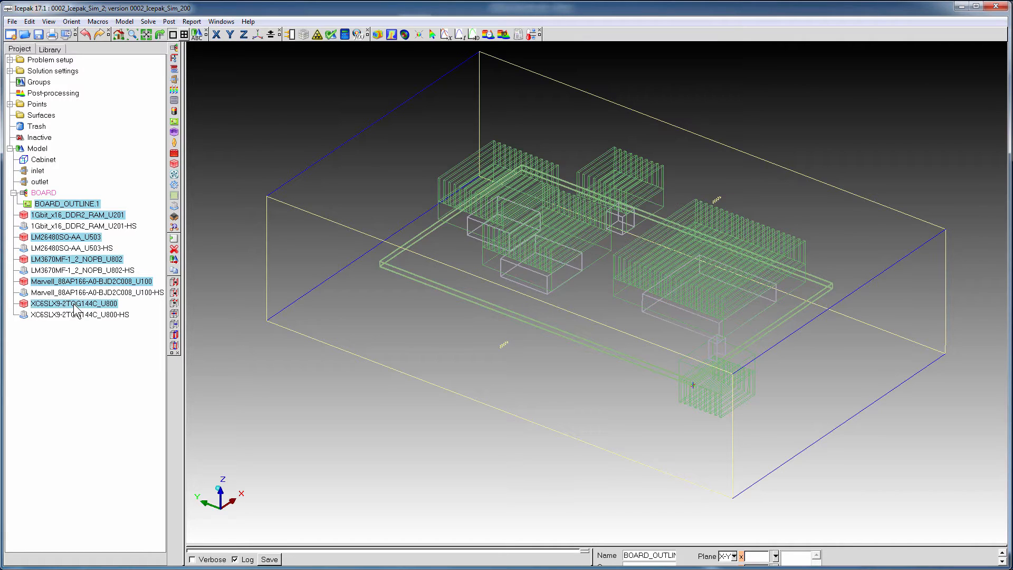
right_click(74, 306)
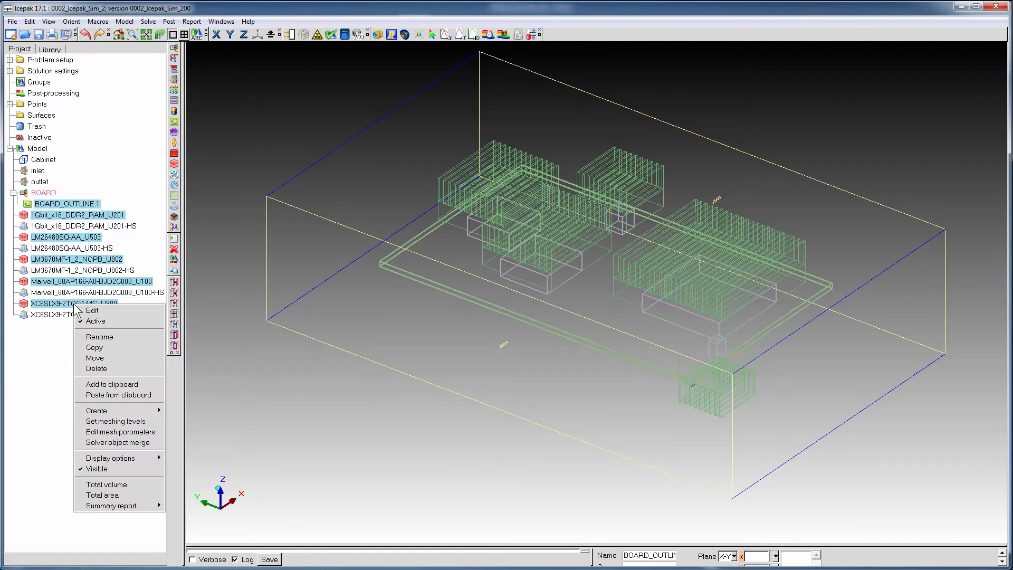
mouse_move(106, 411)
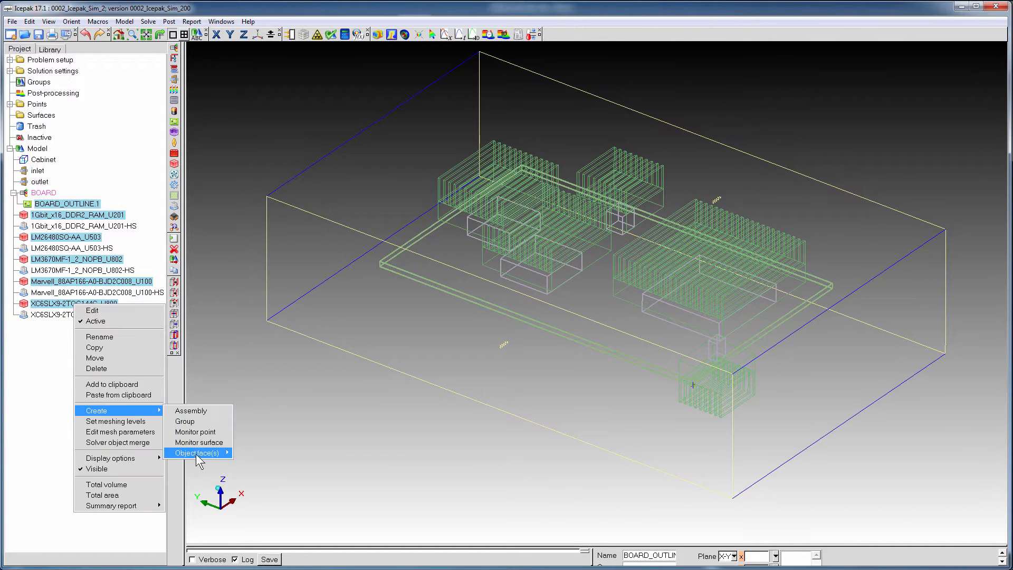
mouse_move(196, 453)
click(266, 454)
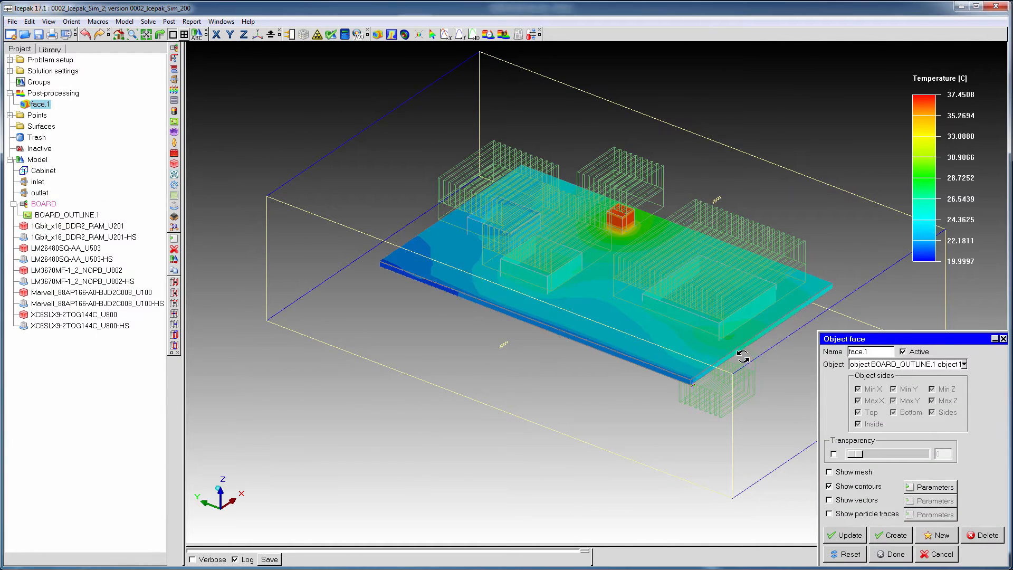
- Add the component heat sinks to the objects of face.1 and update its temperature contours
drag(739, 353, 638, 225)
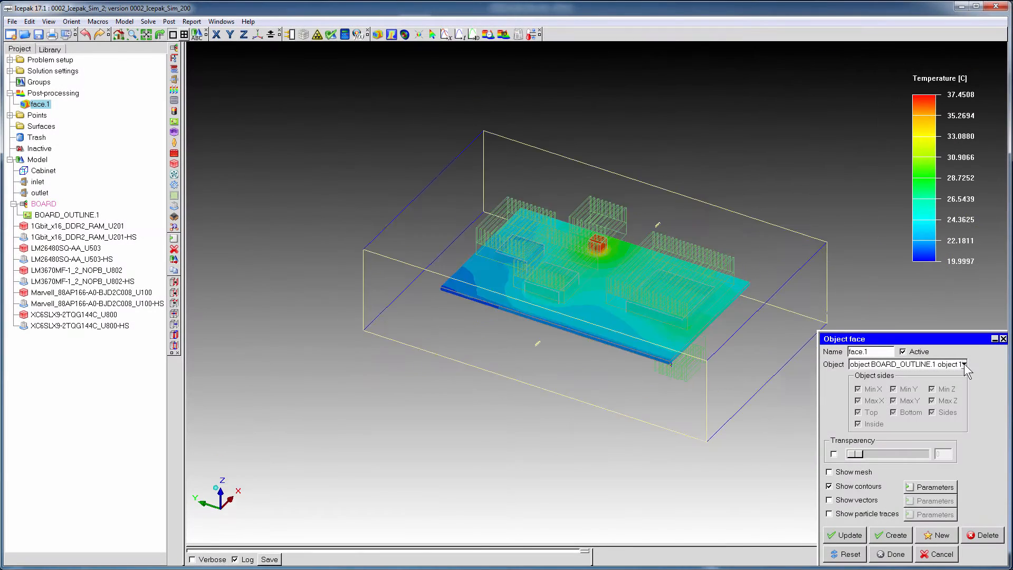
click(963, 363)
ctrl+click(943, 441)
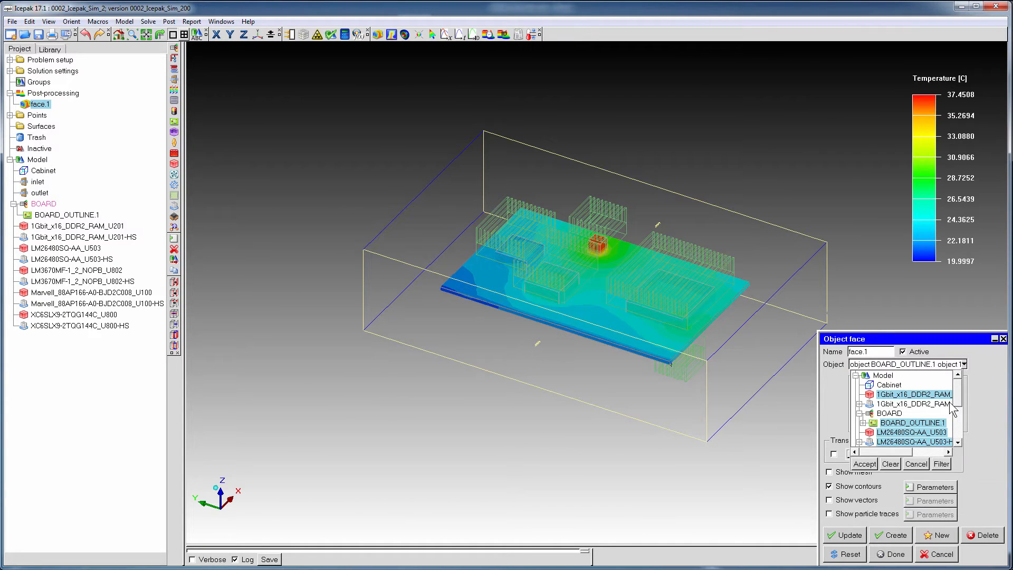
ctrl+click(943, 403)
scroll(961, 406, down, 3)
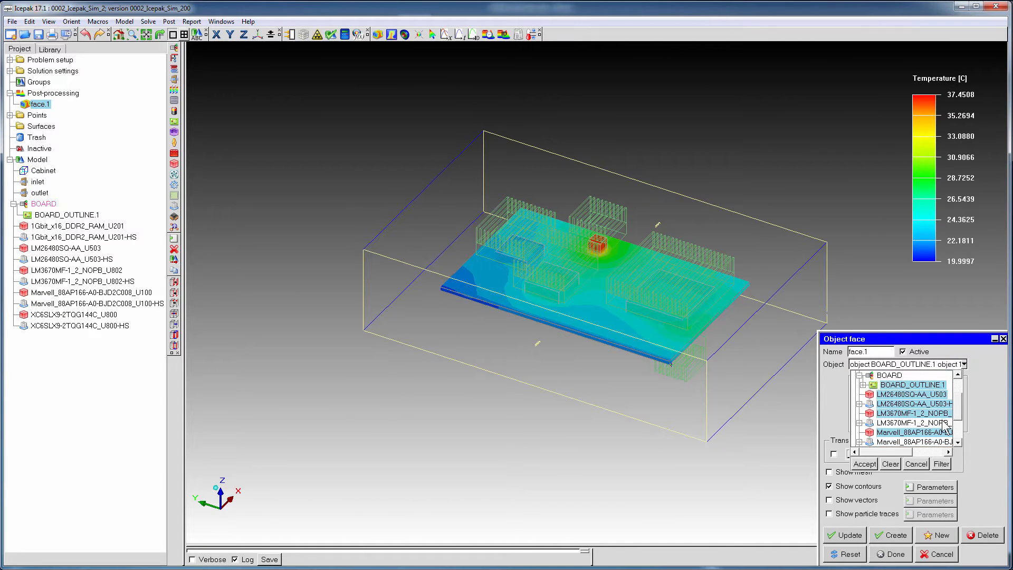
ctrl+click(938, 403)
ctrl+click(937, 422)
click(869, 464)
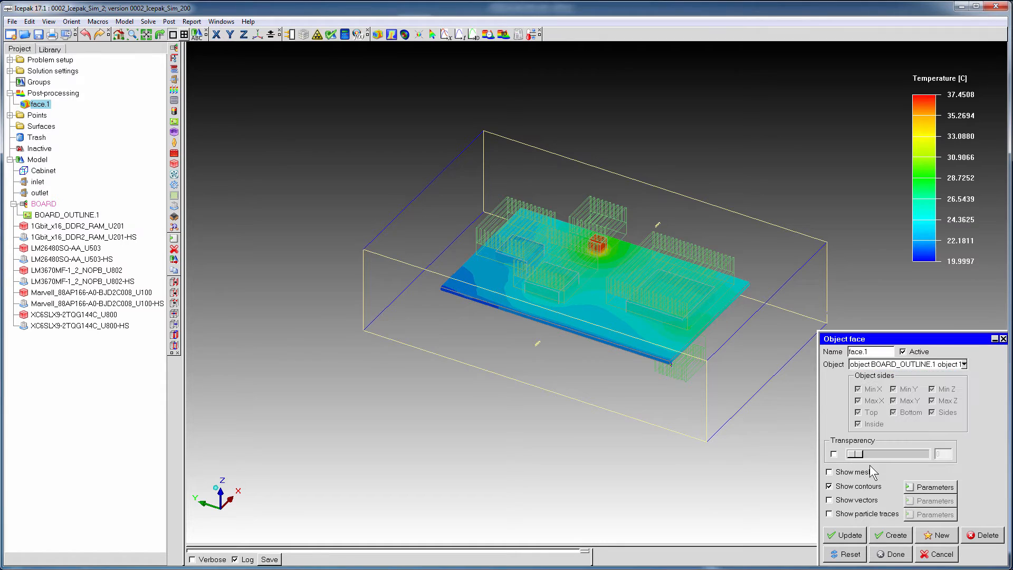
click(848, 536)
drag(654, 429, 408, 293)
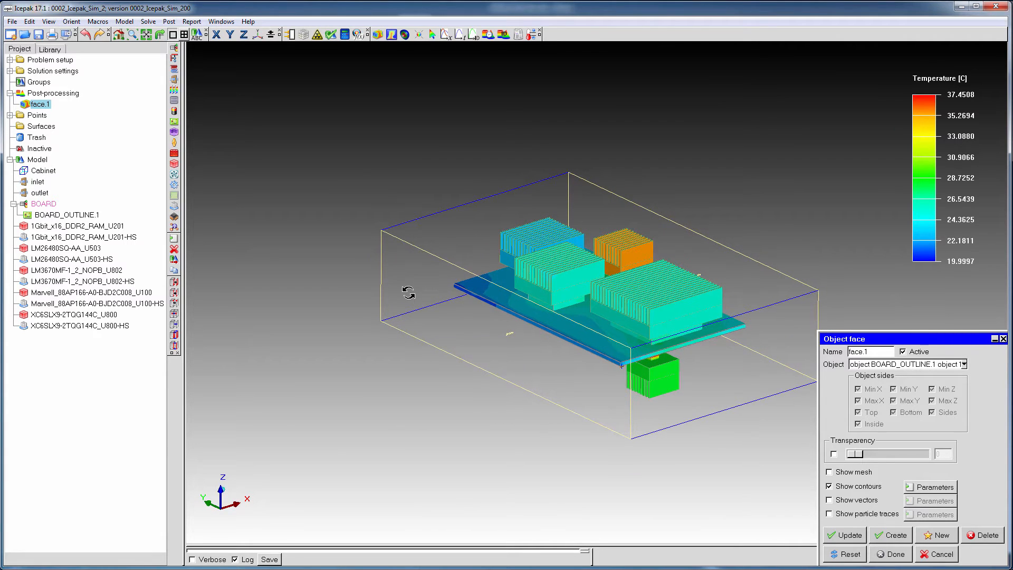
- Fit the model in the view and hide the contours of face.1
click(148, 36)
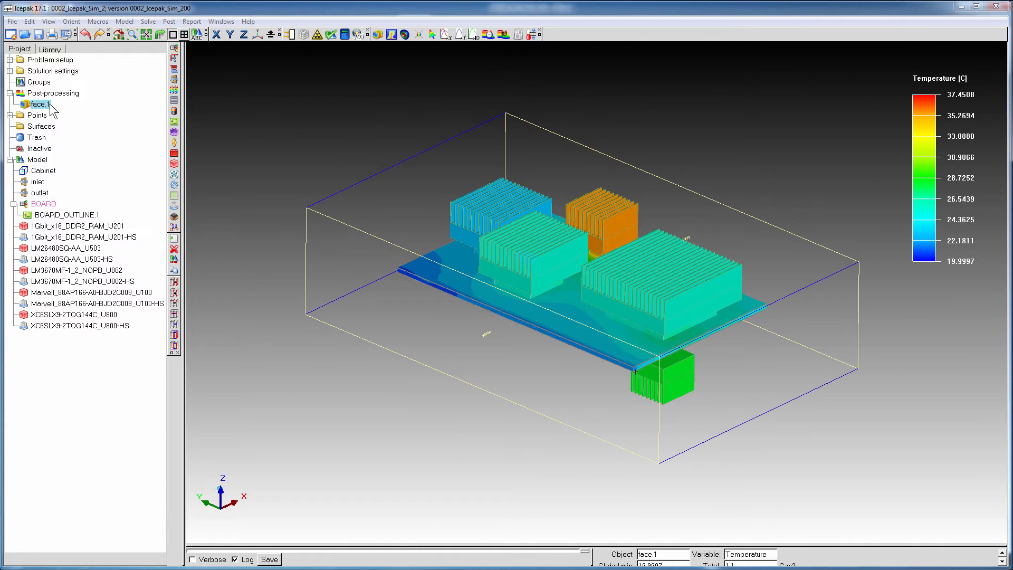
right_click(49, 105)
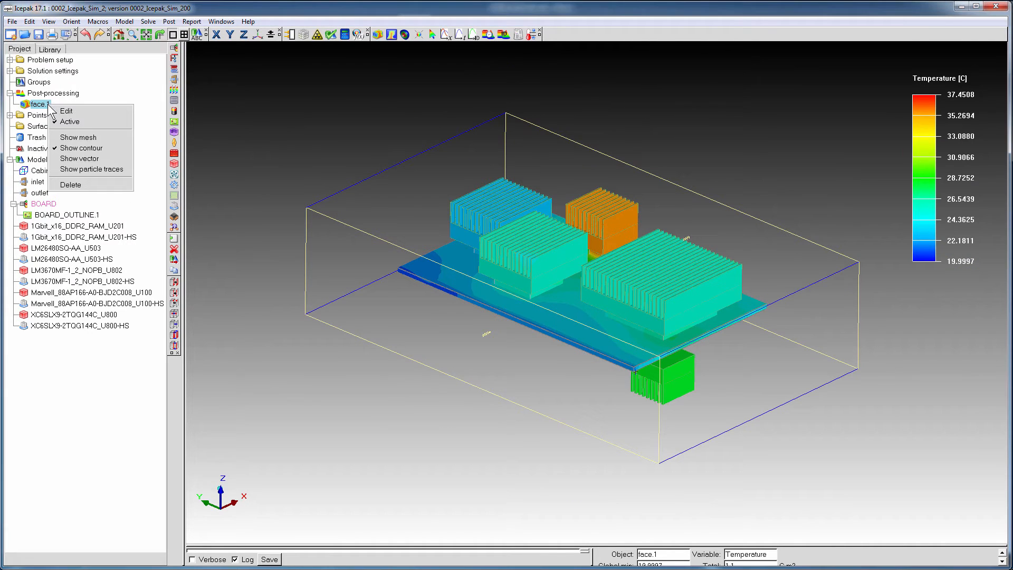
click(60, 148)
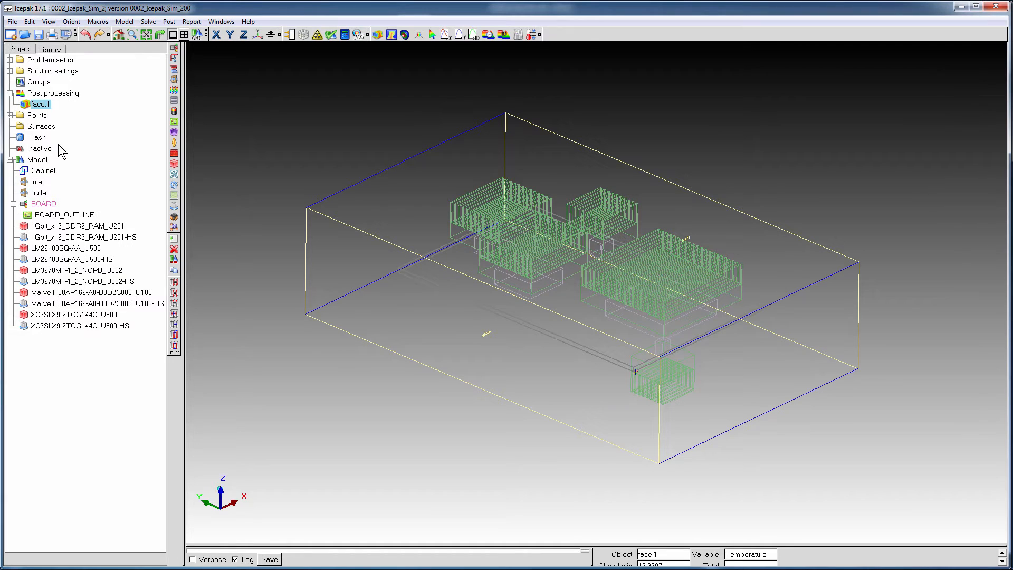
- Create a plane cut positioned by Coeffs (Ax + By + Cz = D), with looped animation and solid-filled temperature contours using global limits
click(391, 35)
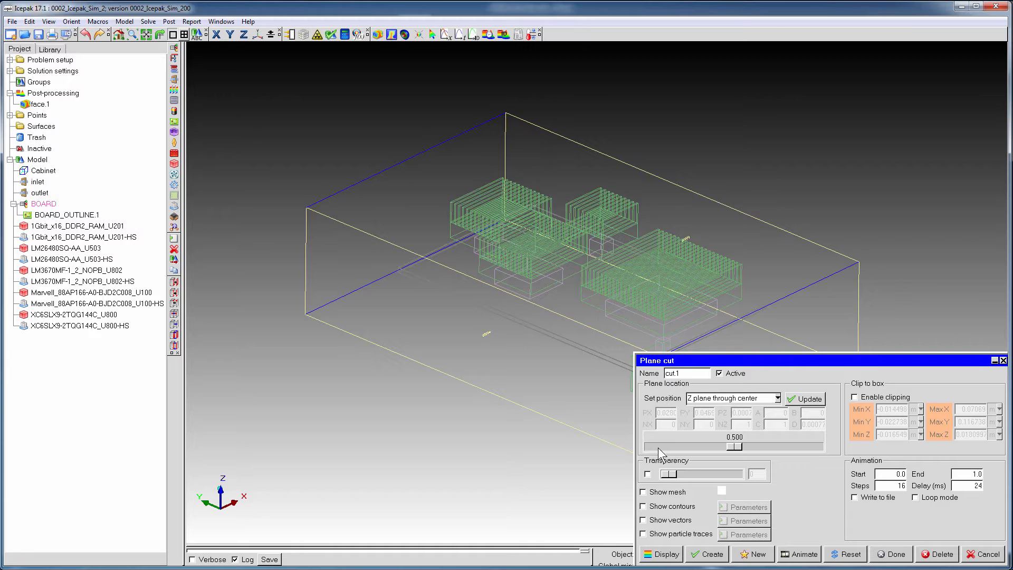
click(643, 506)
click(778, 397)
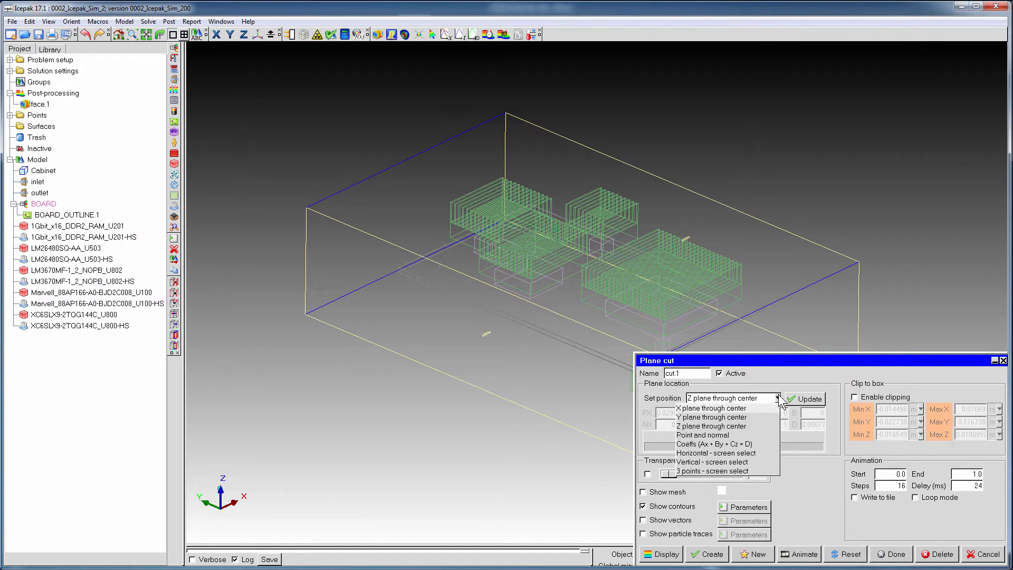
click(723, 444)
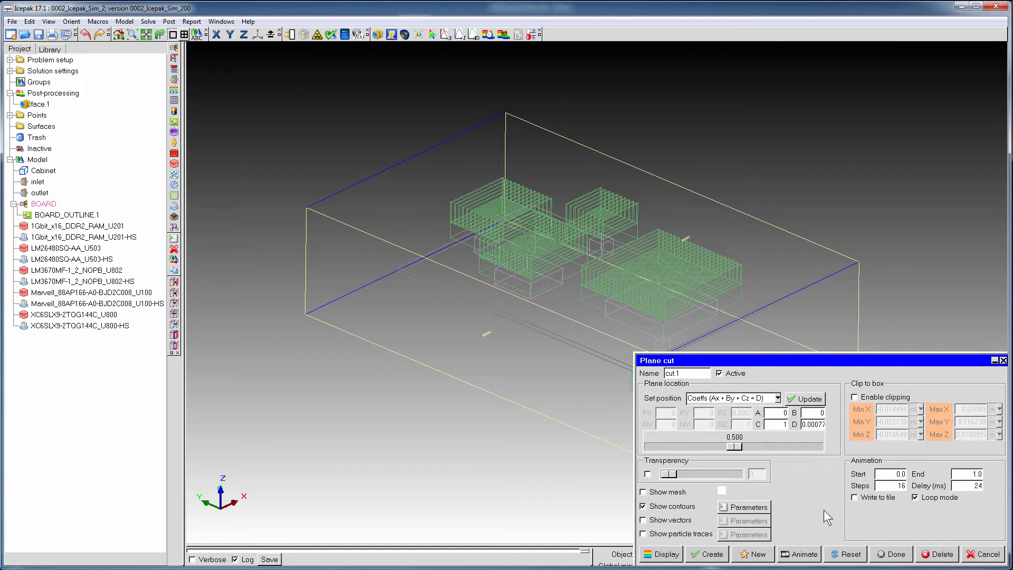
click(763, 508)
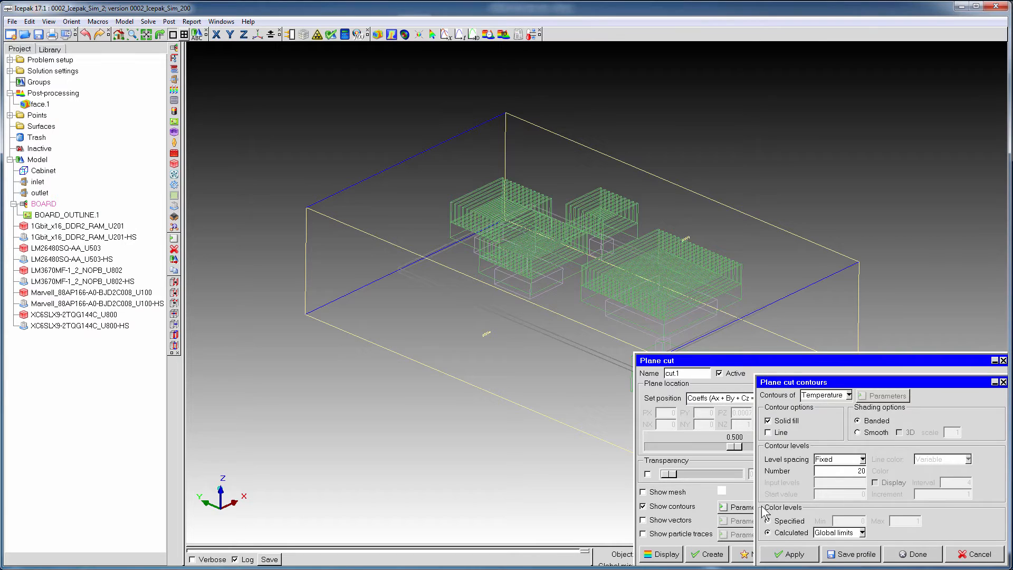
click(794, 553)
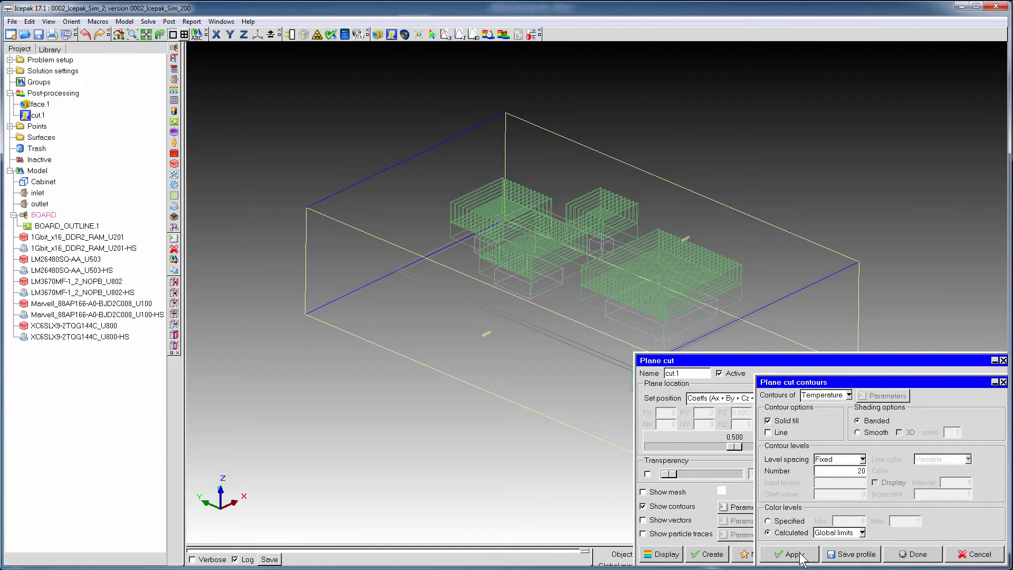
click(917, 555)
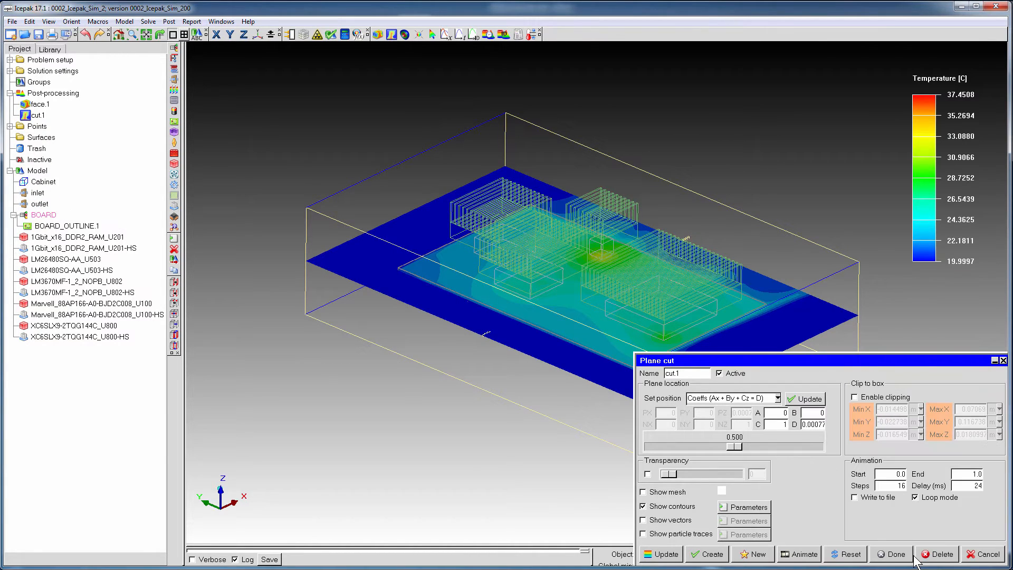
- Animate the temperature plane cut through the cabinet, view it from an angle and stop the animation
click(799, 554)
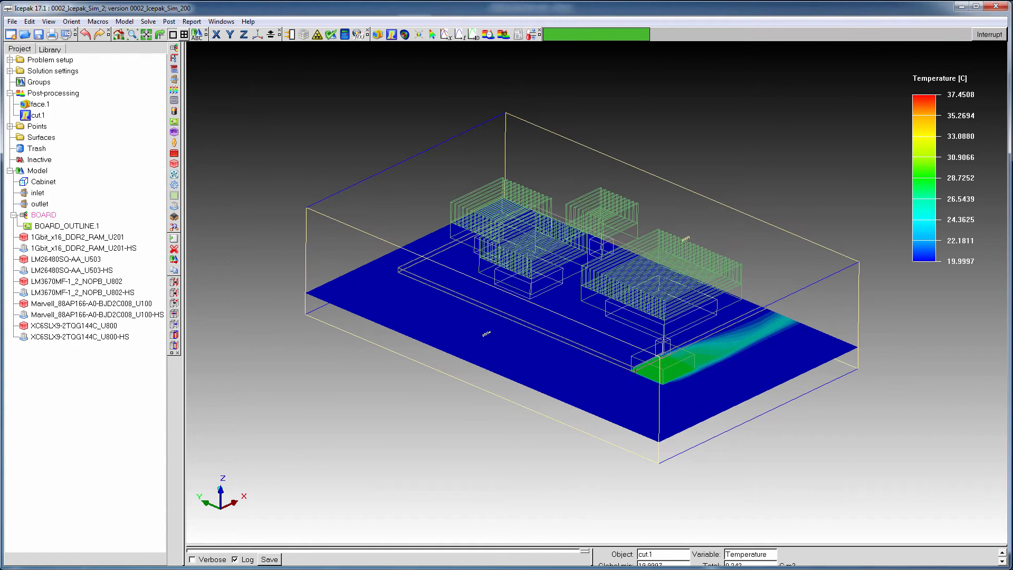
key(shift+z)
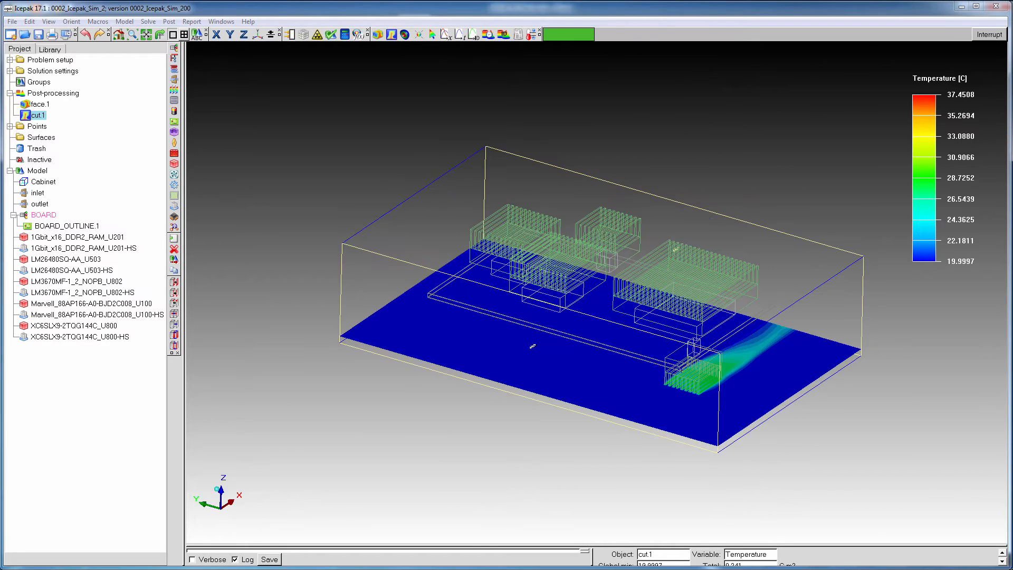
click(990, 34)
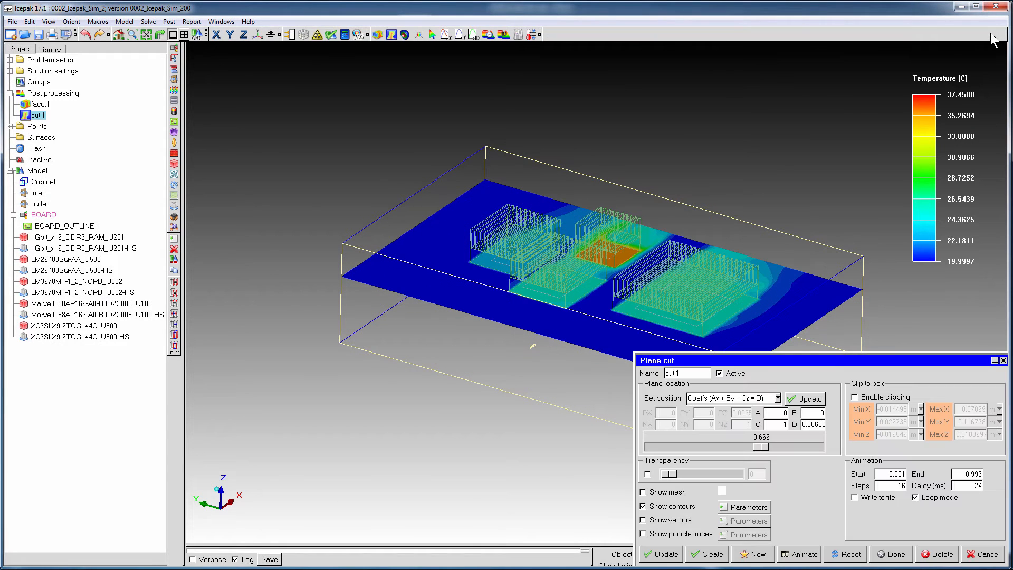
- Replace the contours on cut.1 with vectors colored by velocity magnitude, using 3D arrow heads and a maximum of 75 pixels
click(643, 507)
click(663, 555)
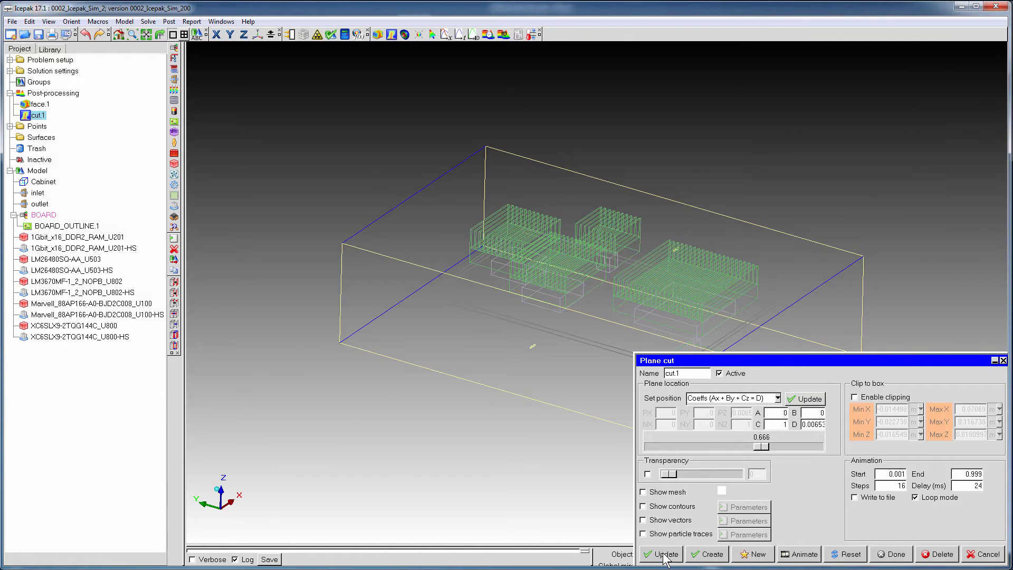
click(643, 520)
click(738, 520)
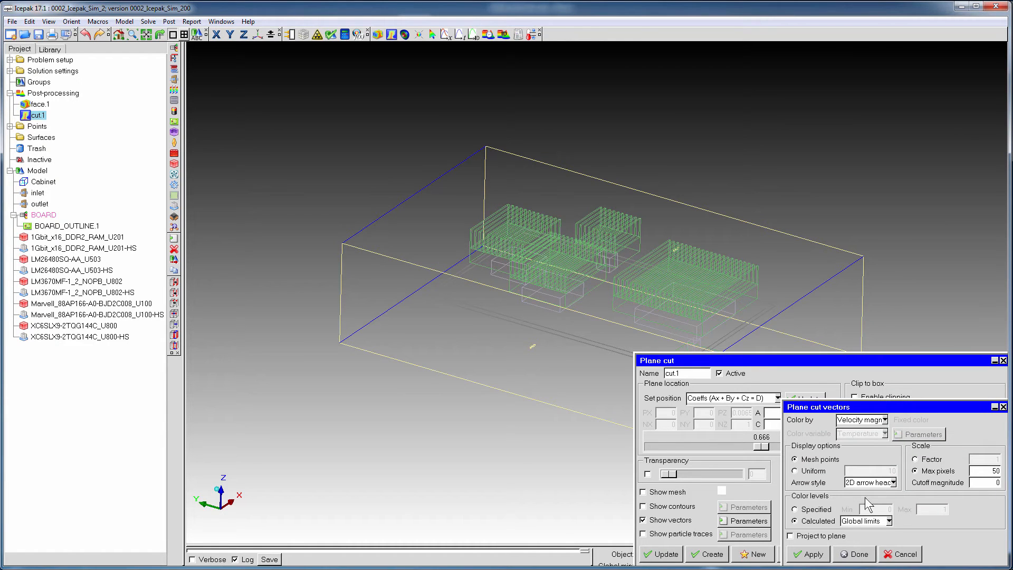
click(893, 483)
click(862, 521)
click(885, 419)
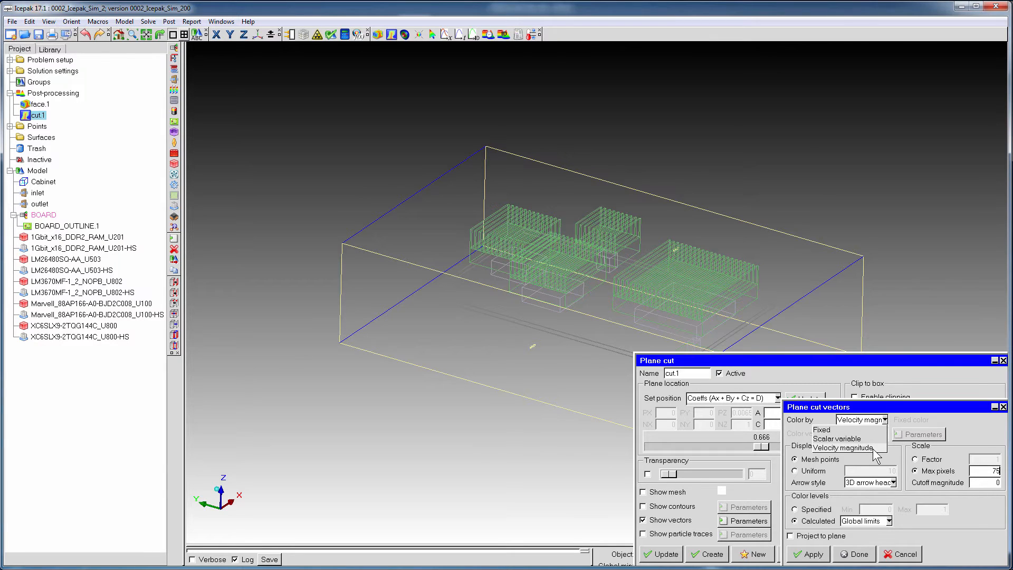
click(844, 447)
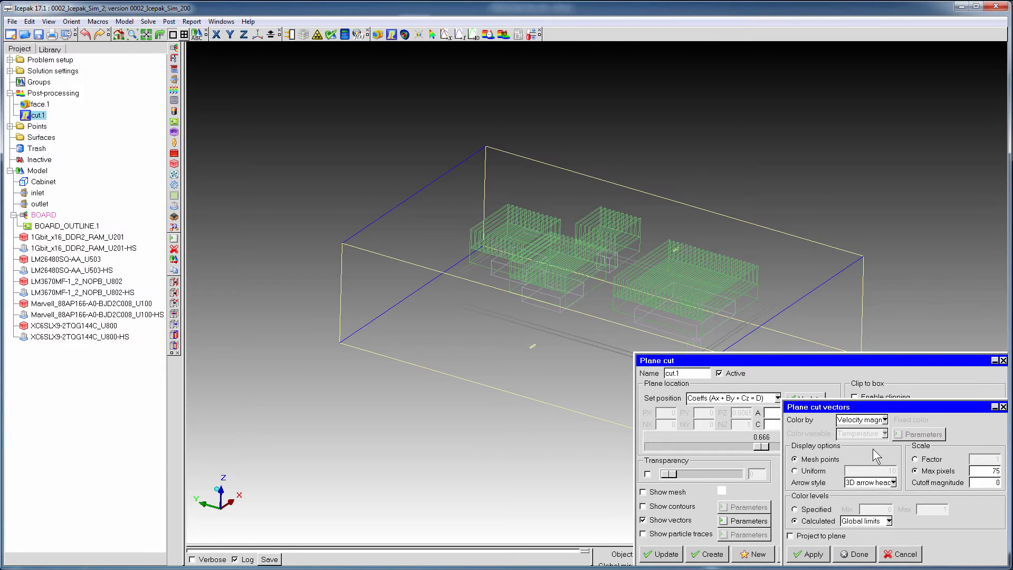
click(855, 554)
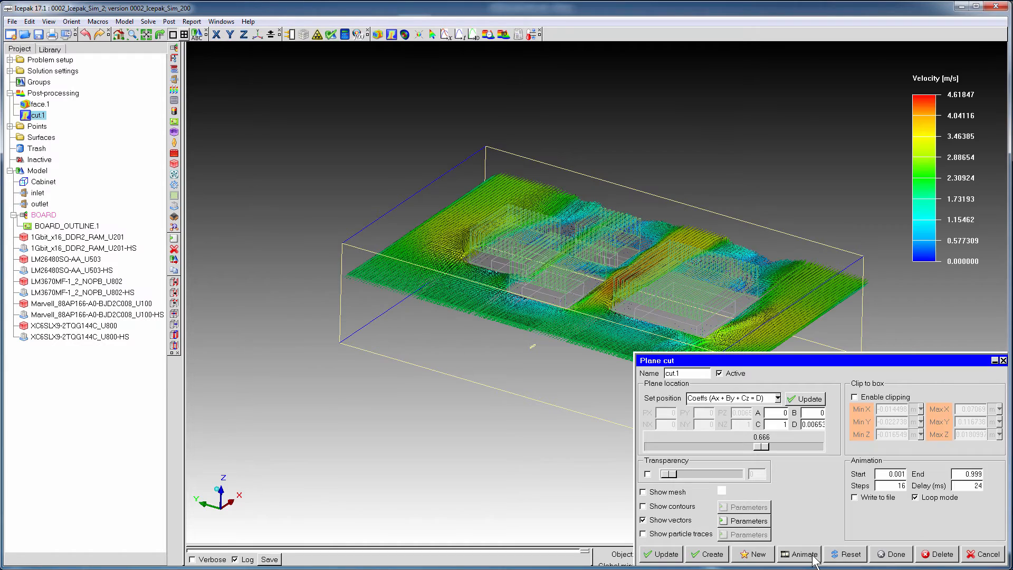
- Animate the velocity vectors through the cabinet, stop the animation and turn off the vectors on cut.1
click(805, 554)
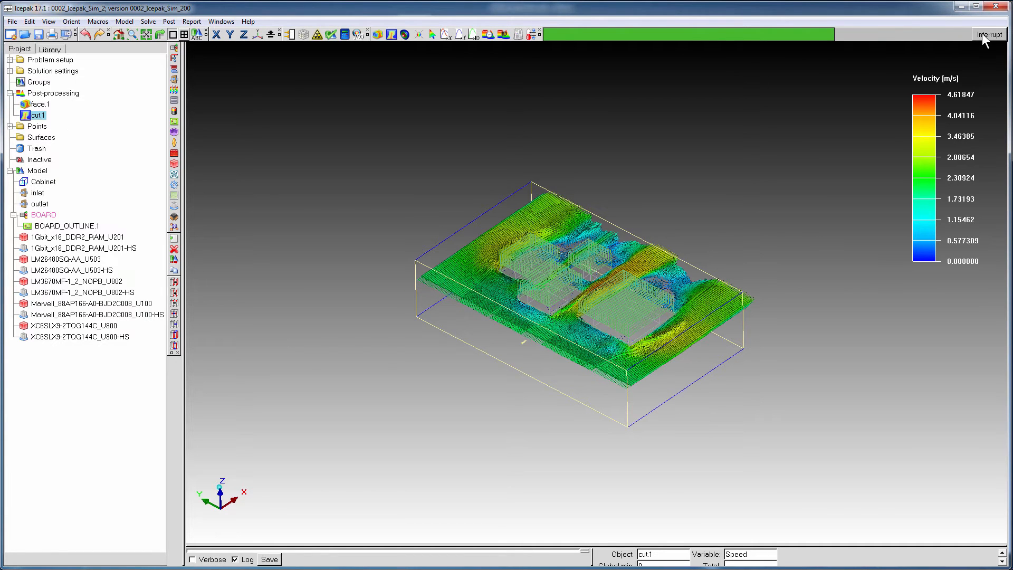
click(982, 33)
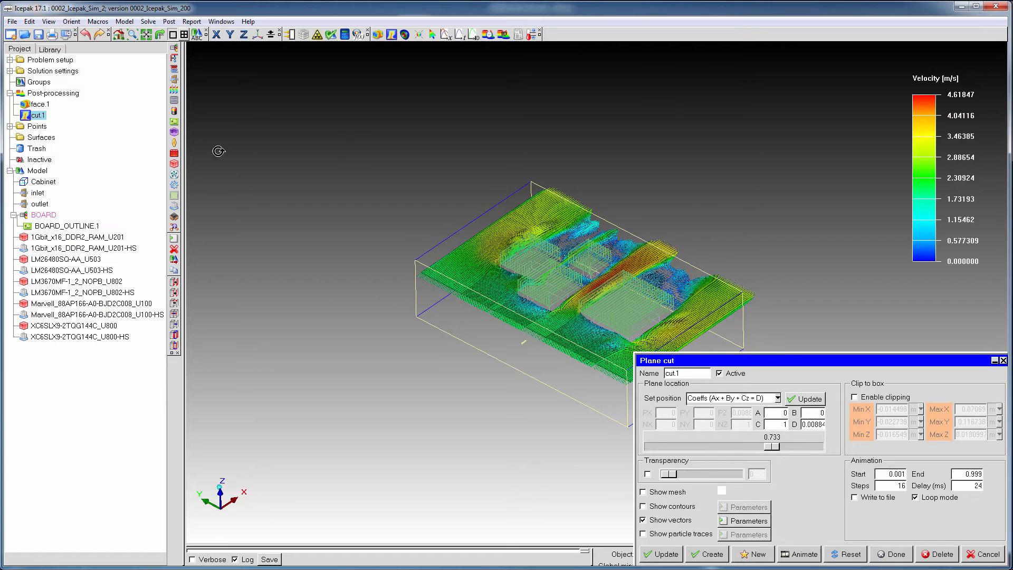
click(642, 520)
click(662, 555)
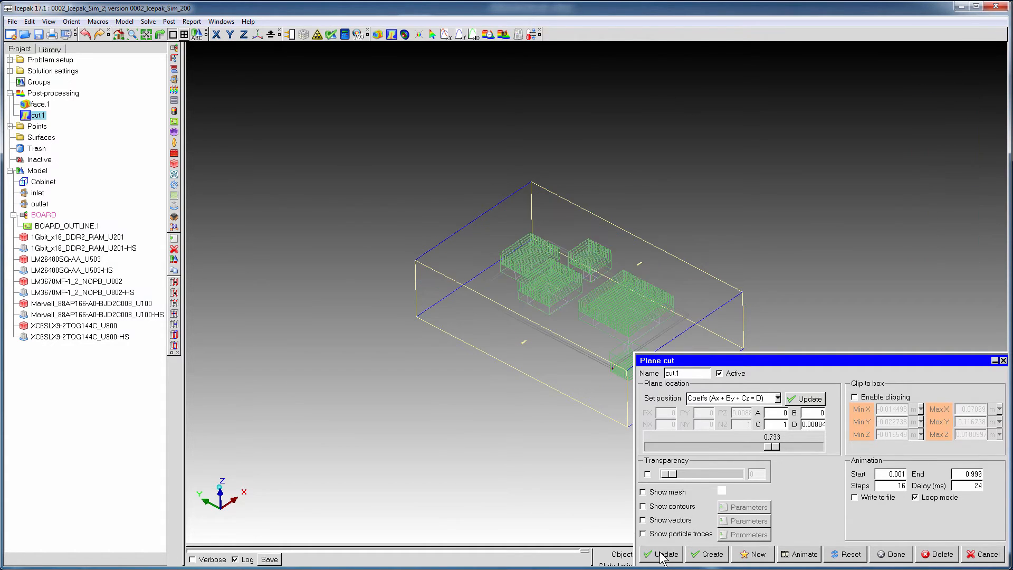
click(896, 555)
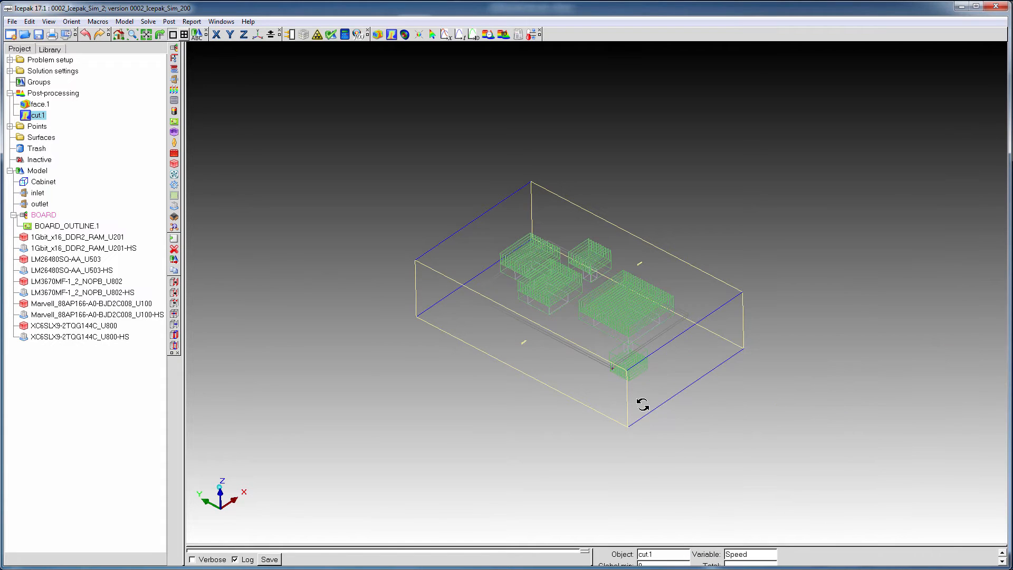
- Create an object face on the inlet with its contours turned off
scroll(635, 397, down, 3)
scroll(634, 399, up, 5)
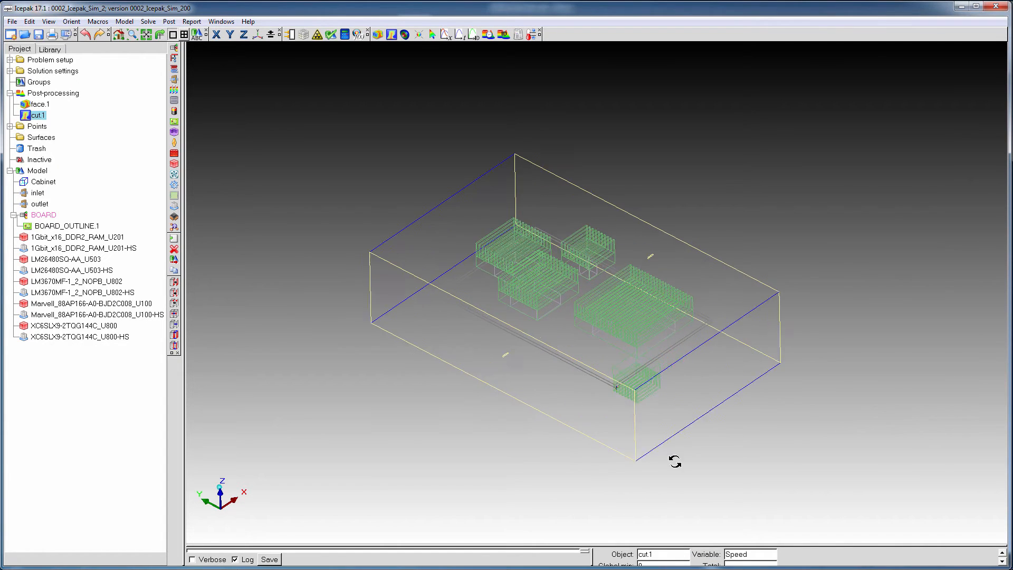
scroll(674, 461, up, 3)
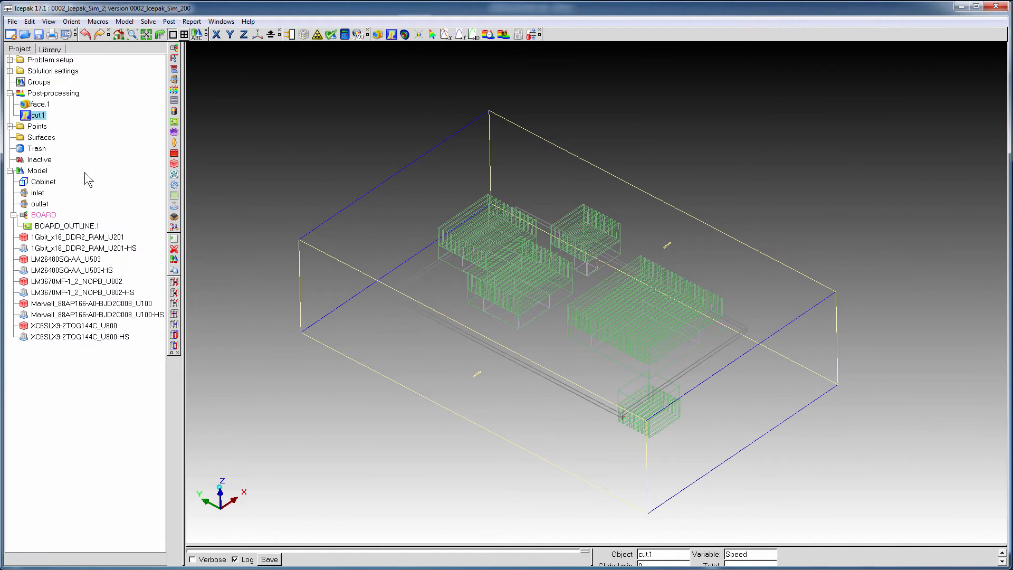
click(38, 194)
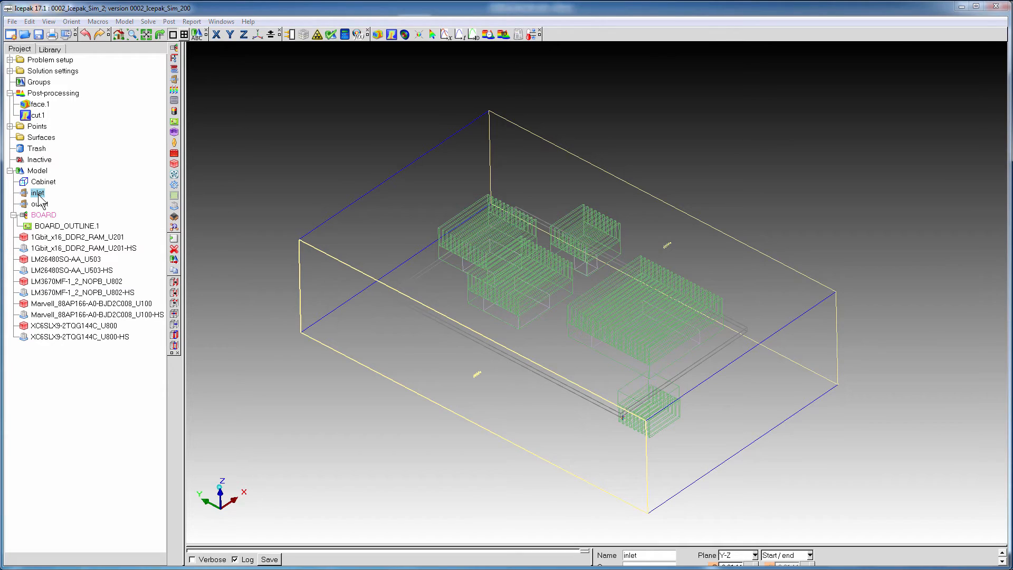
right_click(39, 195)
mouse_move(71, 301)
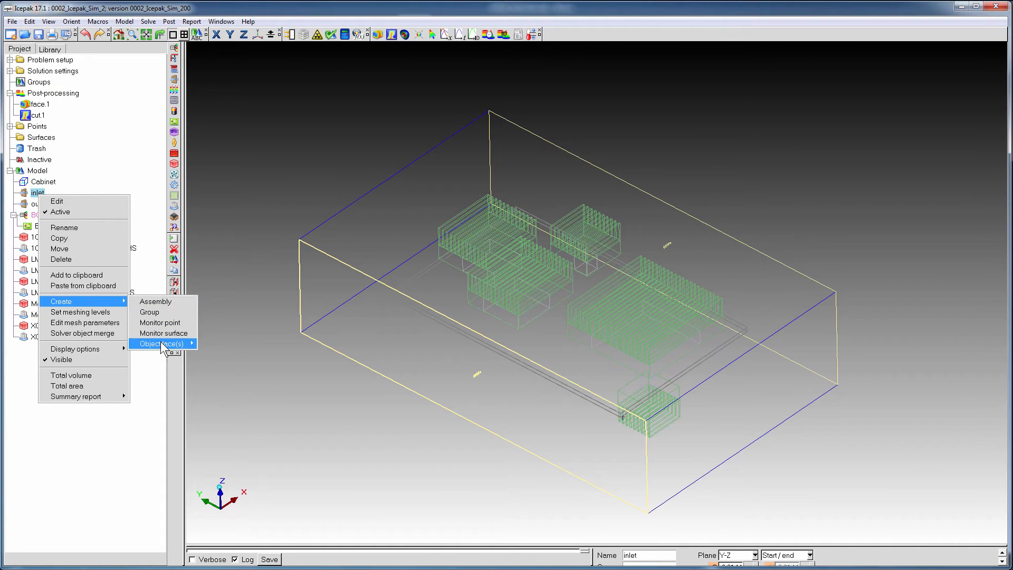
mouse_move(160, 341)
click(216, 341)
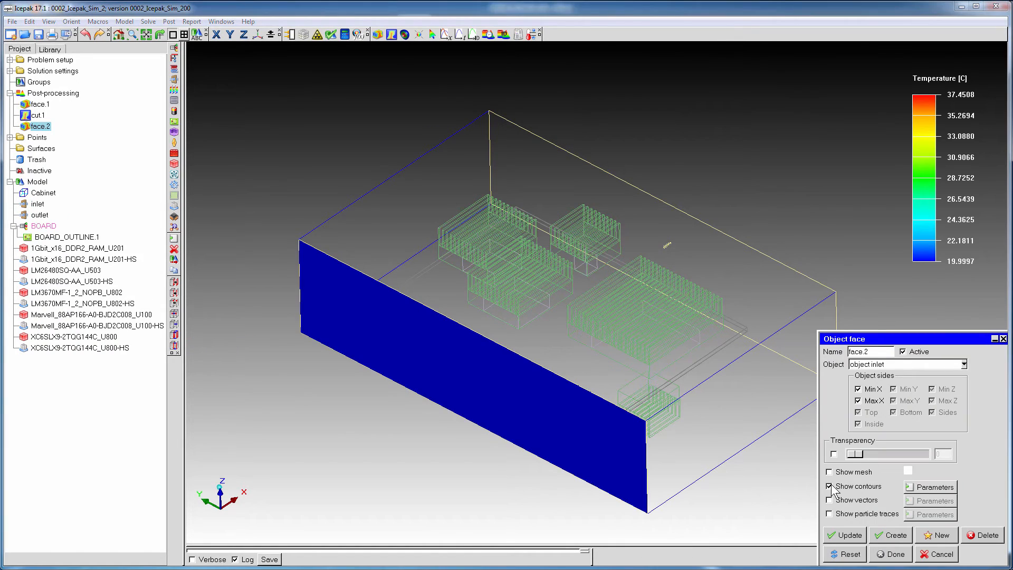
click(828, 486)
click(847, 535)
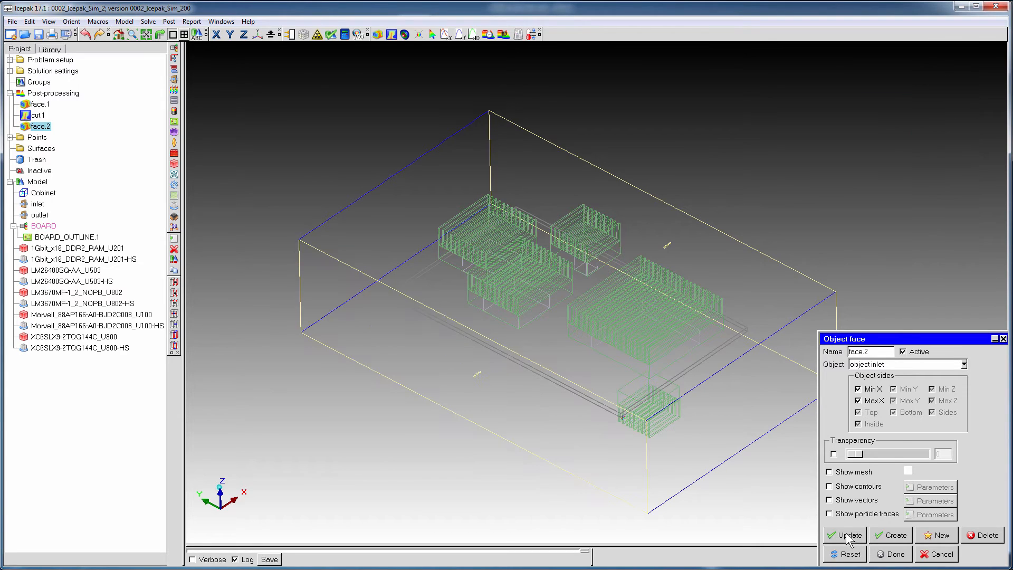
- Show particle traces on the inlet face and color them by Speed
click(829, 514)
click(920, 516)
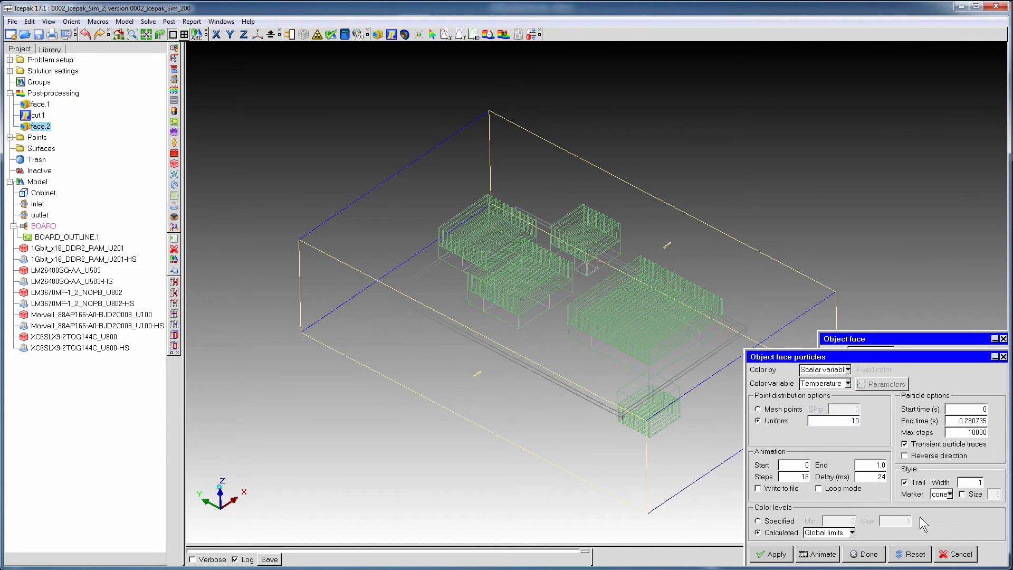
click(846, 384)
click(795, 394)
click(770, 554)
- Set the particle traces to a uniform distribution of 75 points and try a trail width of 2
double_click(855, 421)
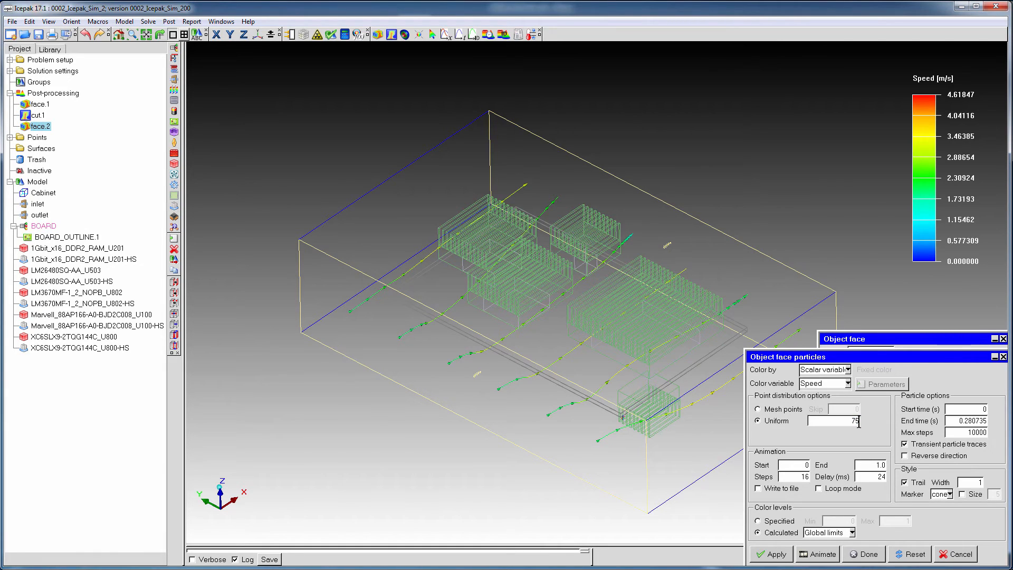
double_click(979, 482)
text(2)
click(768, 558)
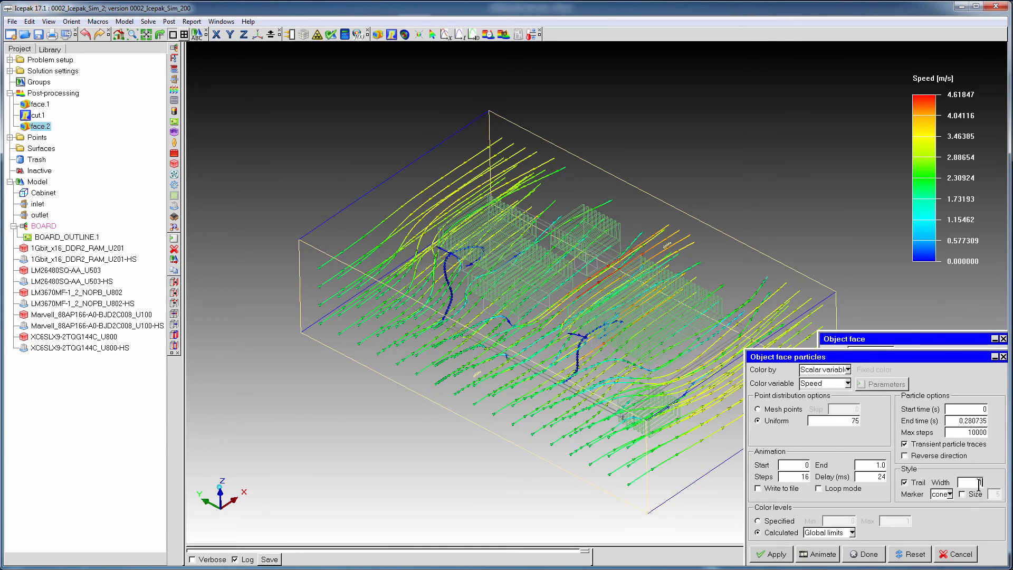
- Enable a custom size for the cone markers on the particle traces and finish the inlet face setup
click(962, 493)
click(769, 555)
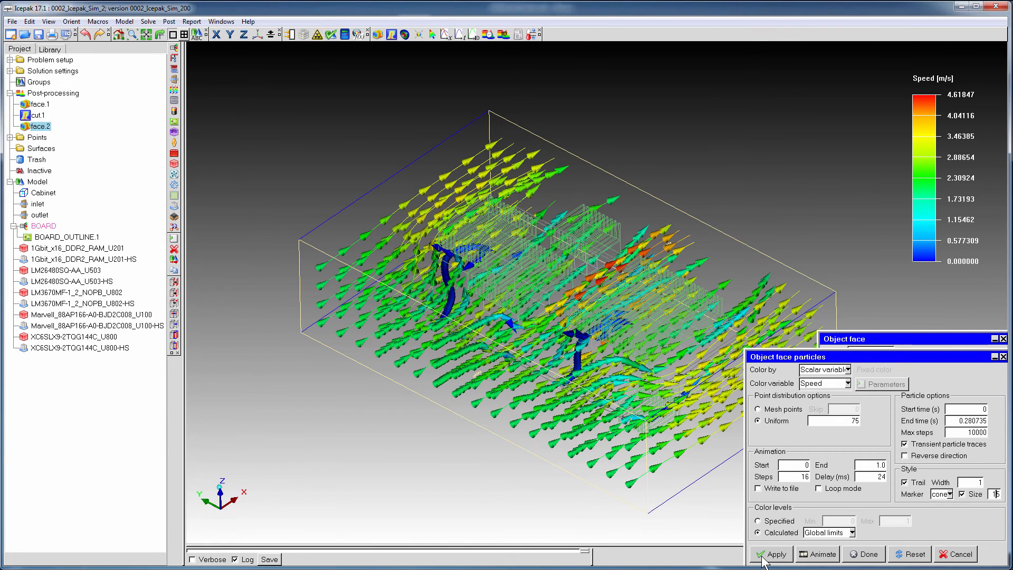
click(869, 555)
click(890, 554)
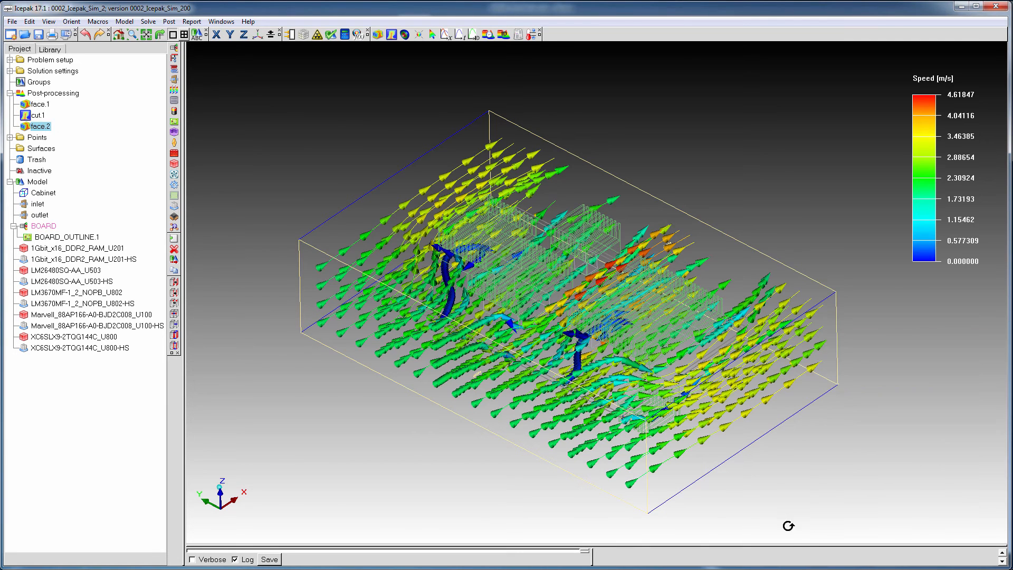
- Fit the model to the view and examine the airflow traces at an angle and along the Z axis
click(146, 35)
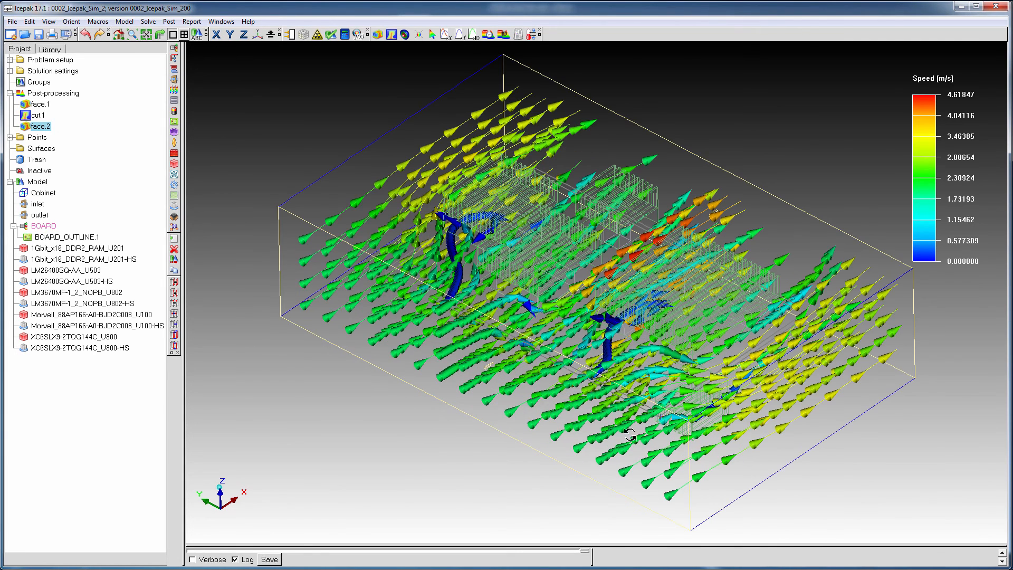
mouse_move(750, 404)
mouse_down()
mouse_move(741, 374)
mouse_move(809, 398)
mouse_move(737, 401)
mouse_move(794, 414)
mouse_up()
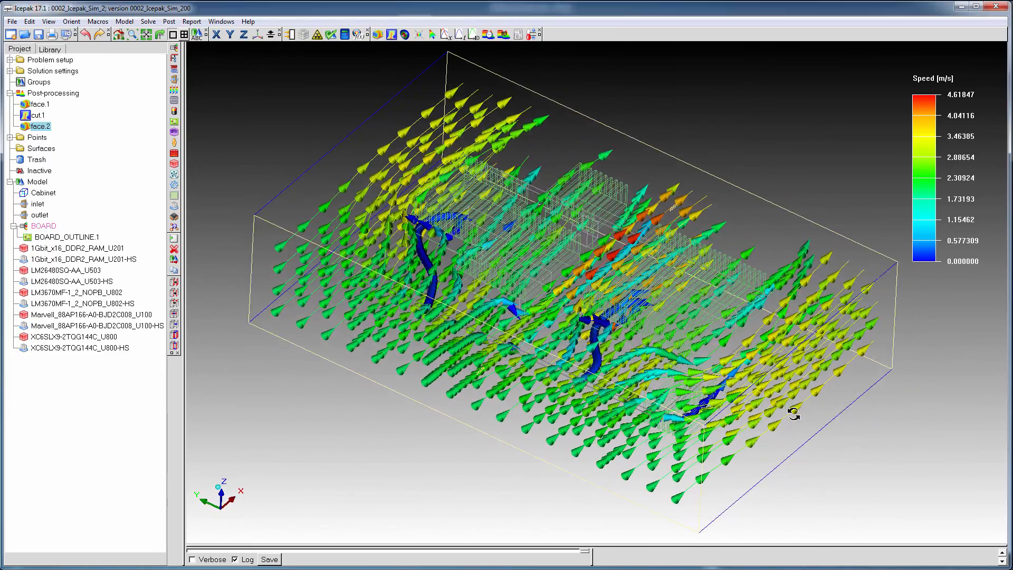
key(z)
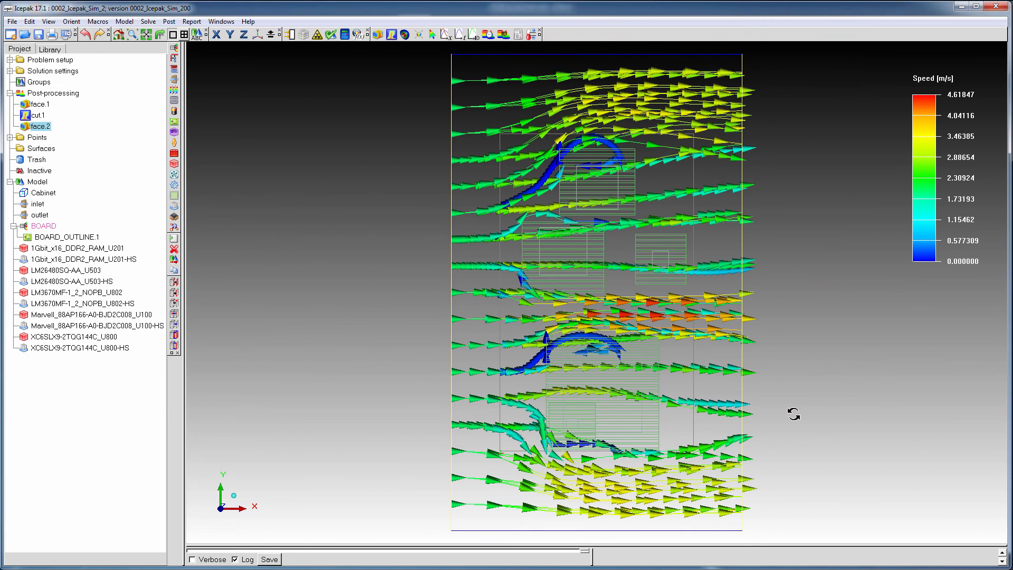